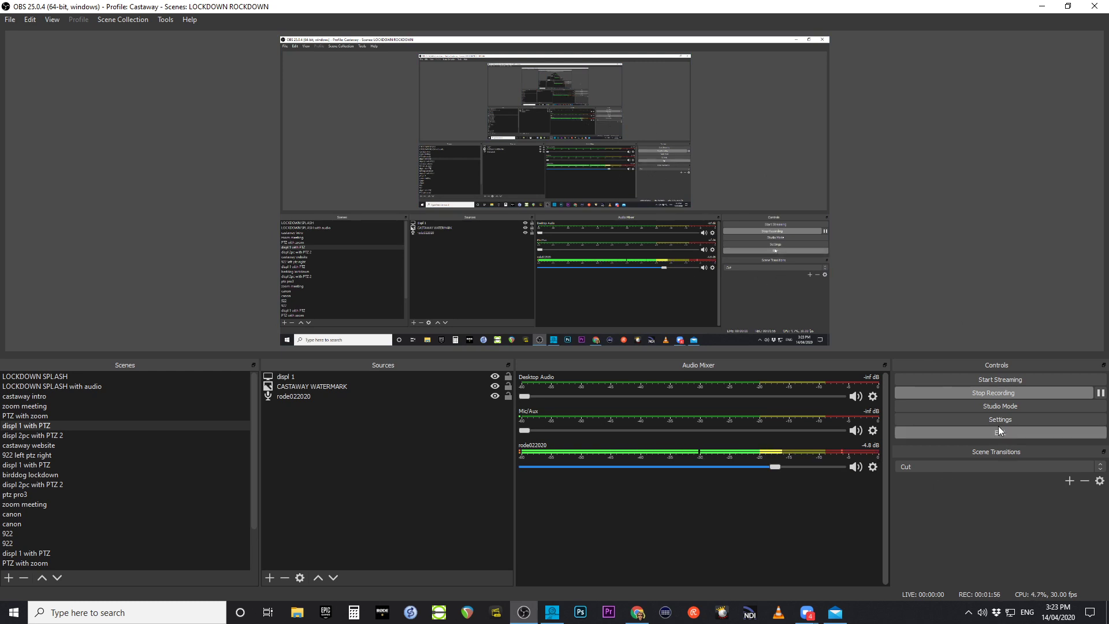
- Enable Studio Mode and load the 'zoom meeting' scene into the preview beside the program
{"action": "left_click", "coordinate": [1000, 407]}
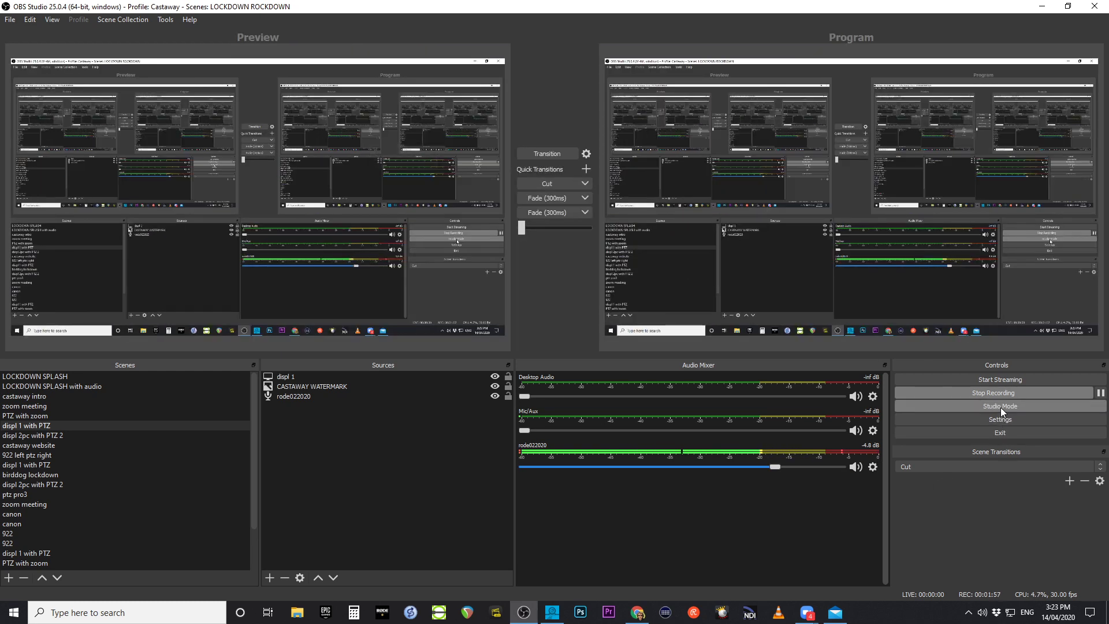
{"action": "left_click", "coordinate": [41, 408]}
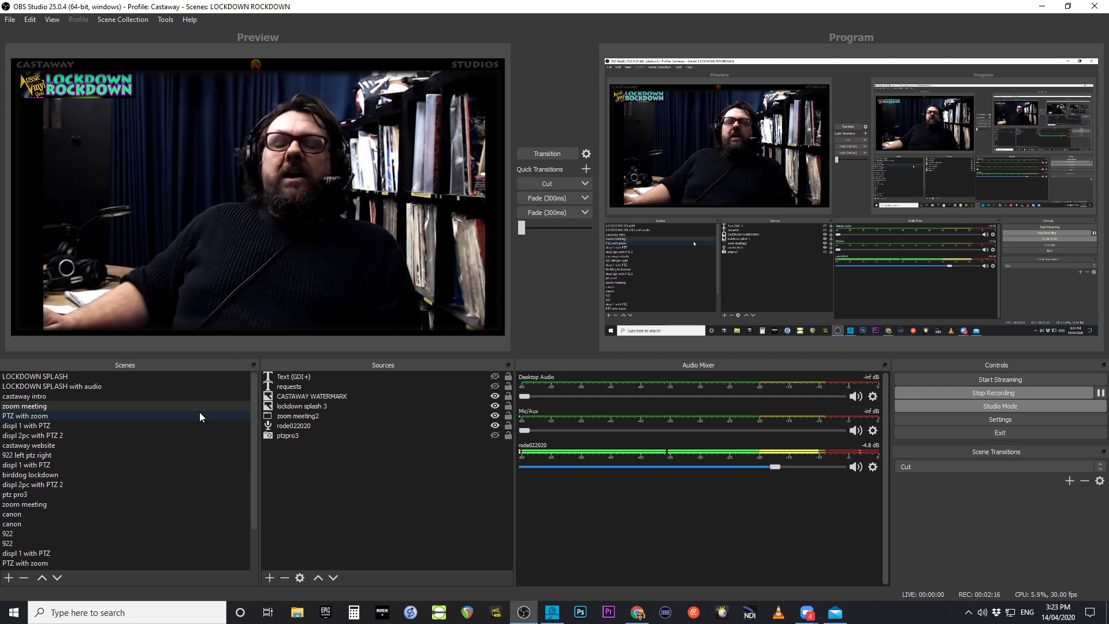
{"action": "left_click", "coordinate": [254, 296]}
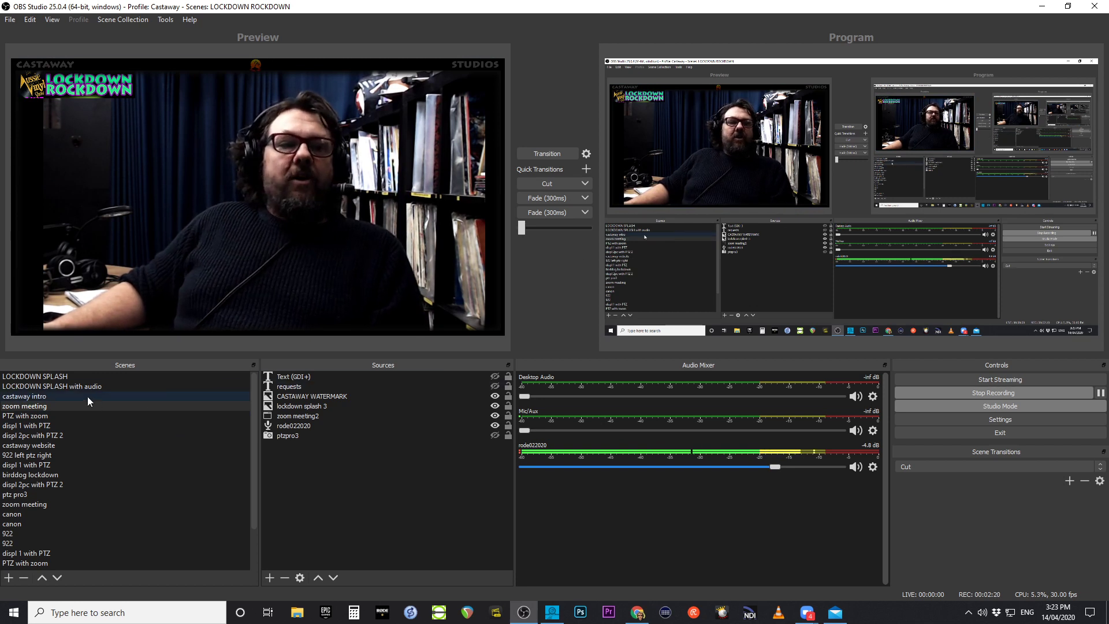
{"action": "left_click", "coordinate": [65, 376]}
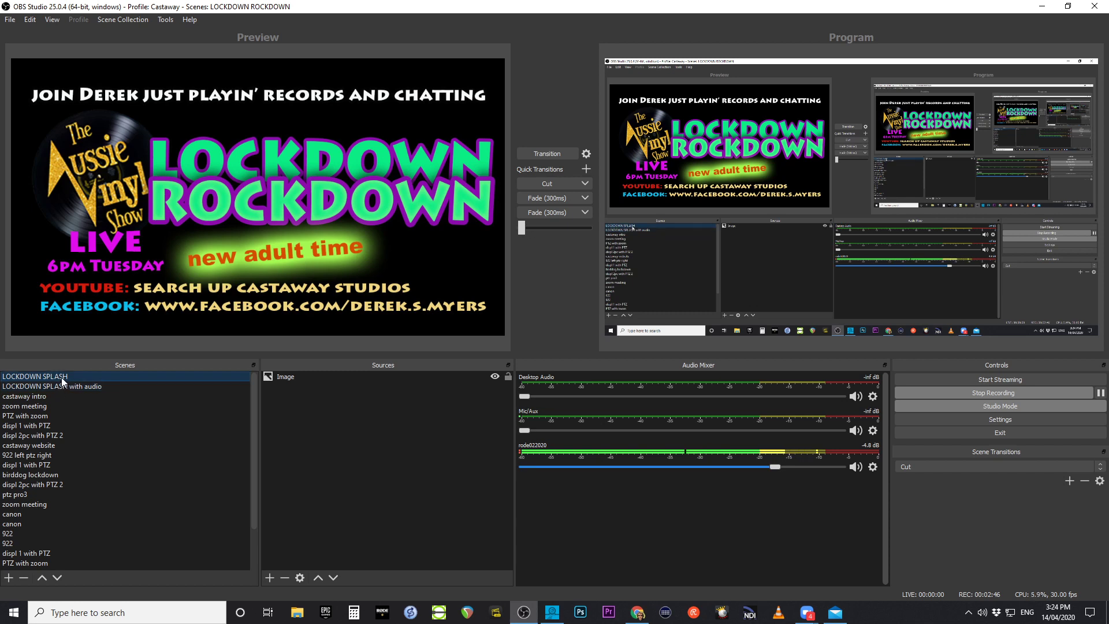
{"action": "left_click", "coordinate": [60, 387]}
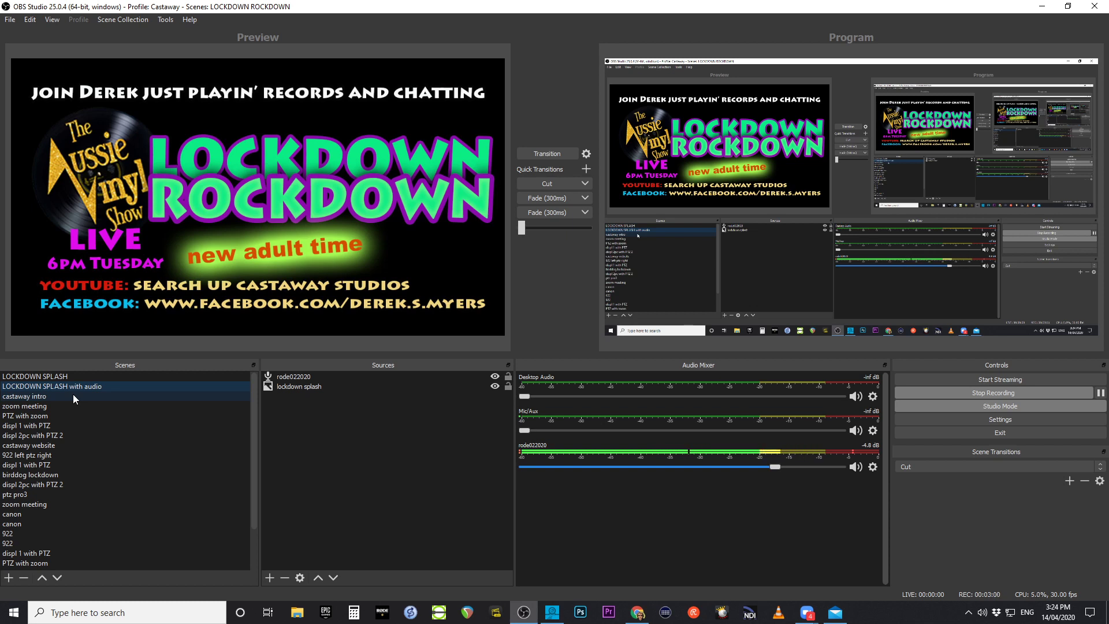
{"action": "left_click", "coordinate": [44, 407]}
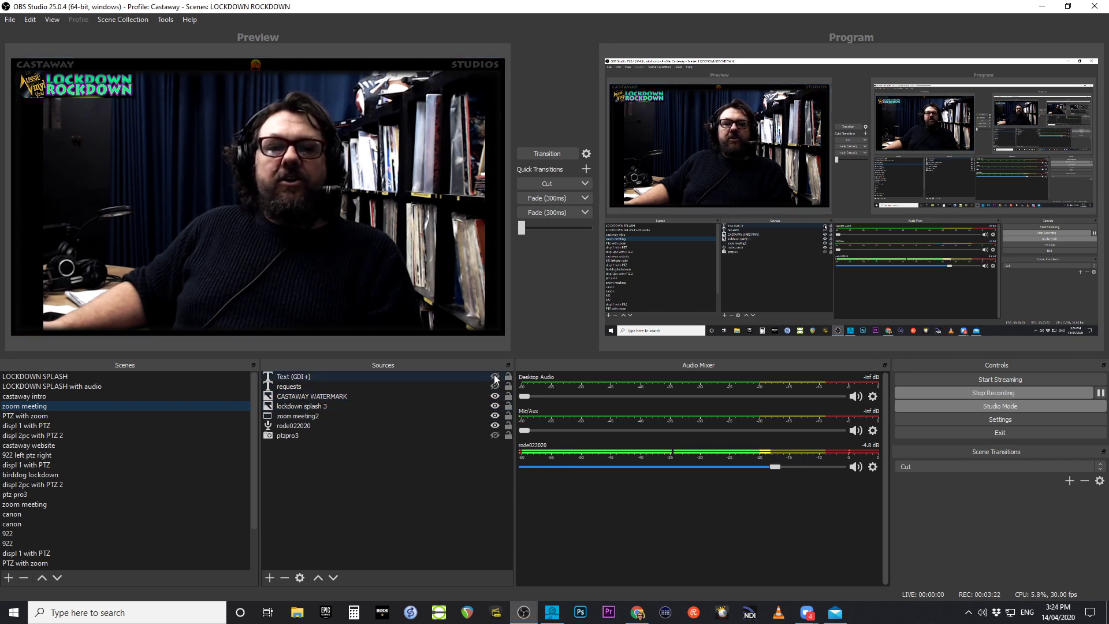
{"action": "left_click", "coordinate": [495, 377]}
{"action": "left_click", "coordinate": [495, 377]}
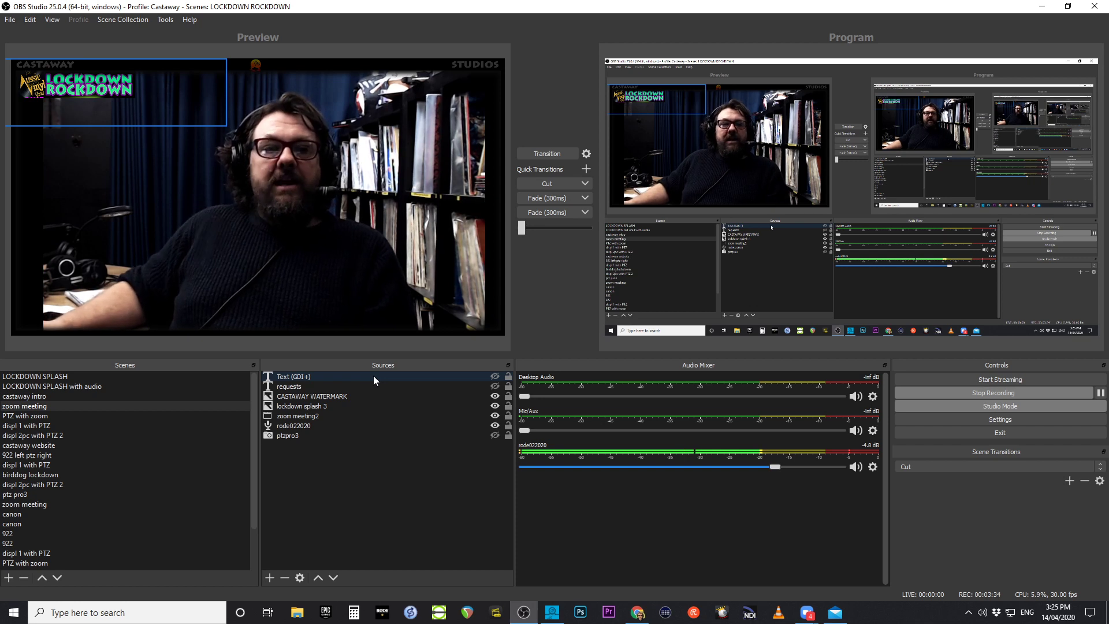
{"action": "left_click", "coordinate": [331, 397]}
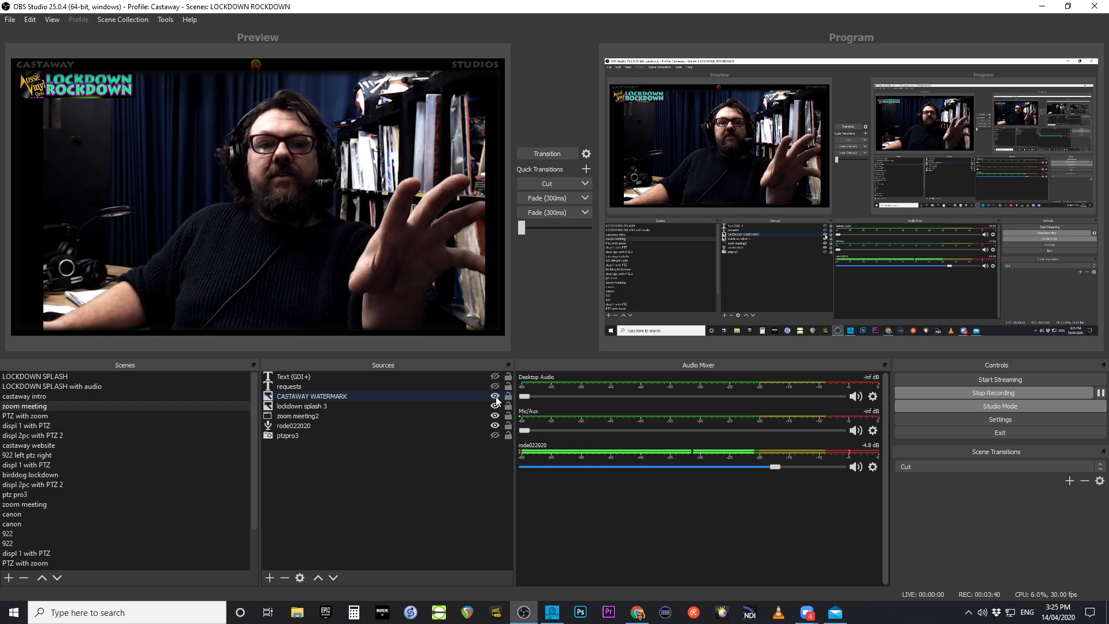
{"action": "left_click", "coordinate": [321, 416]}
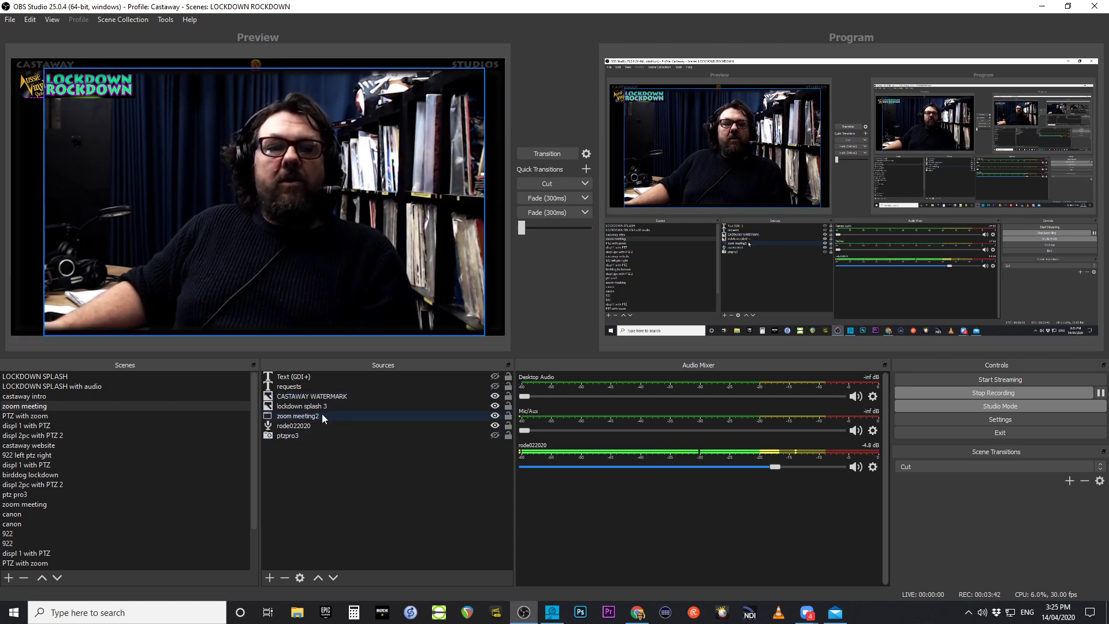
{"action": "left_click", "coordinate": [304, 428]}
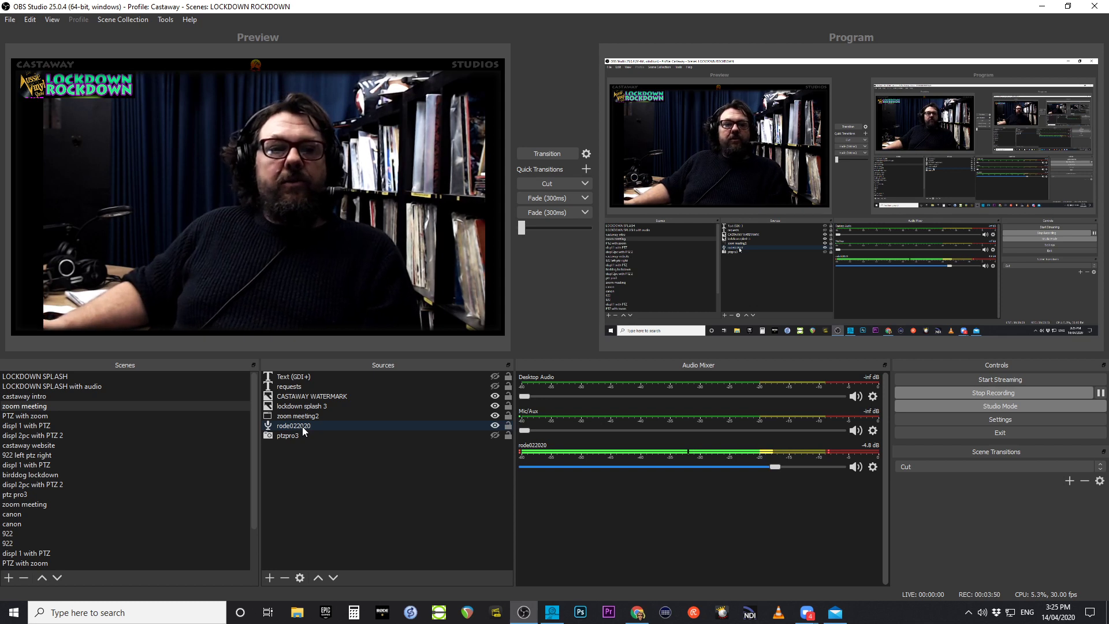
{"action": "left_click", "coordinate": [291, 438]}
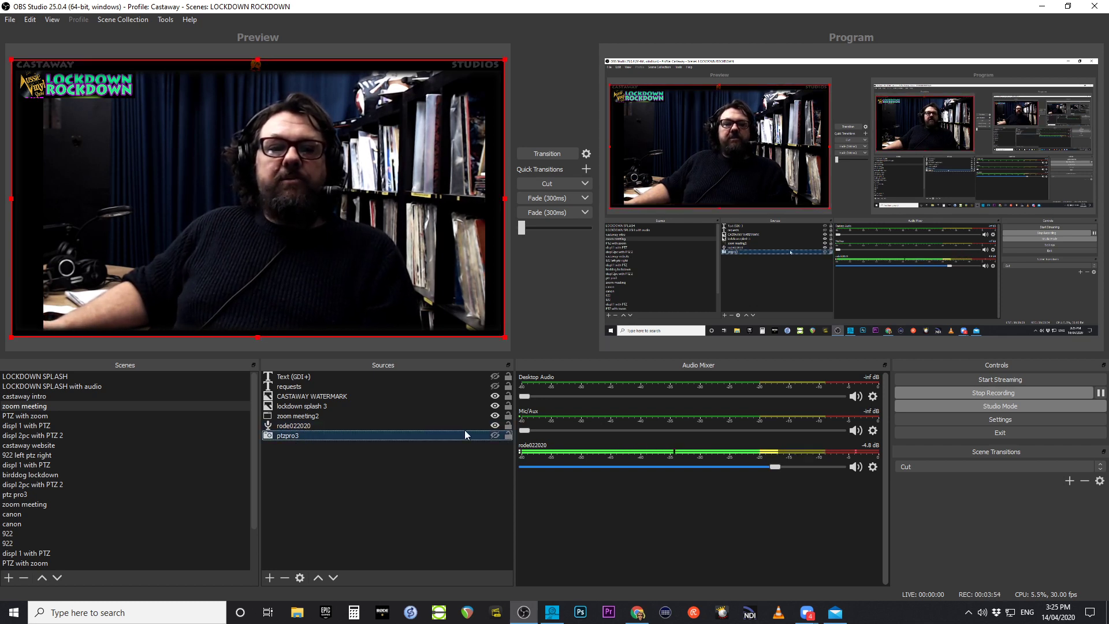
{"action": "left_click", "coordinate": [356, 425]}
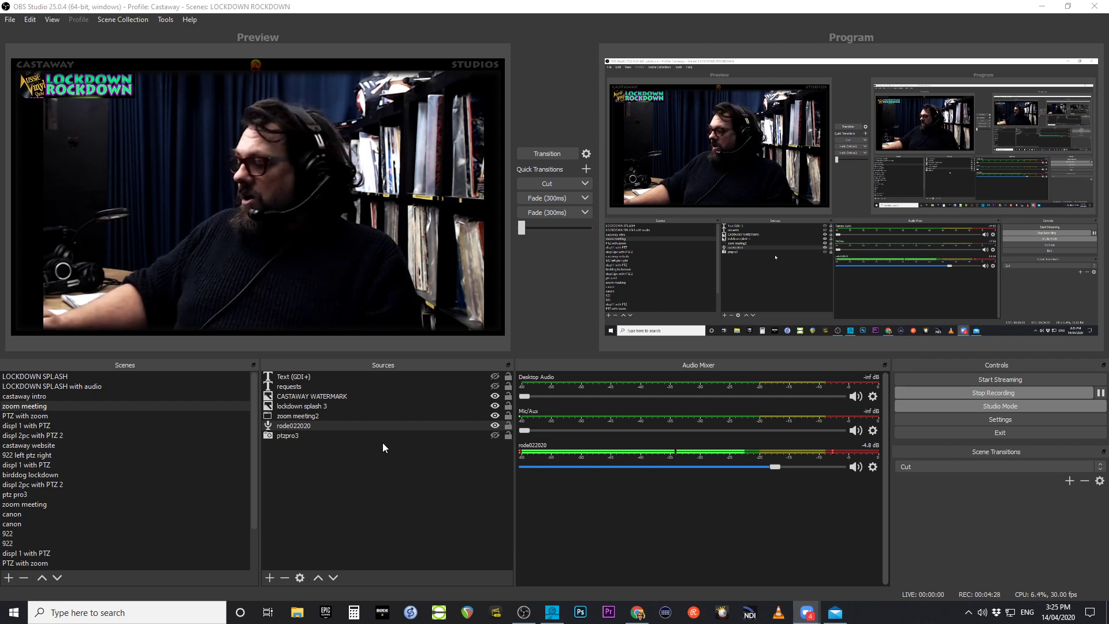
- Select the 'displ 2pc with PTZ 2' scene so its Zoom desktop capture shows in the preview
{"action": "key", "text": "Down"}
{"action": "key", "text": "Down"}
{"action": "key", "text": "Down"}
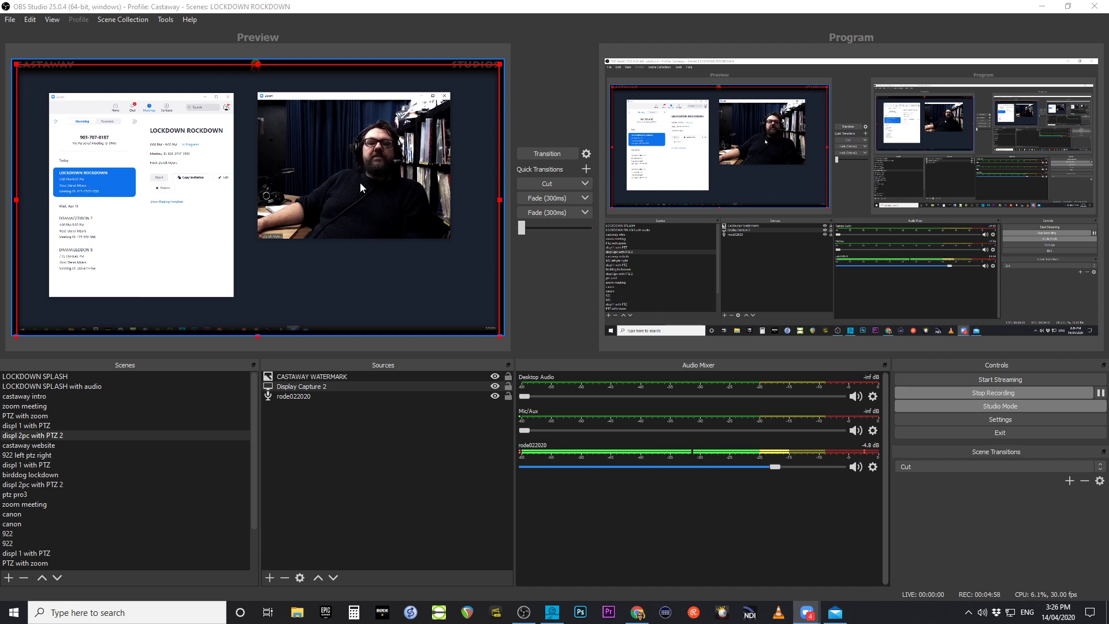
{"action": "mouse_move", "coordinate": [291, 181]}
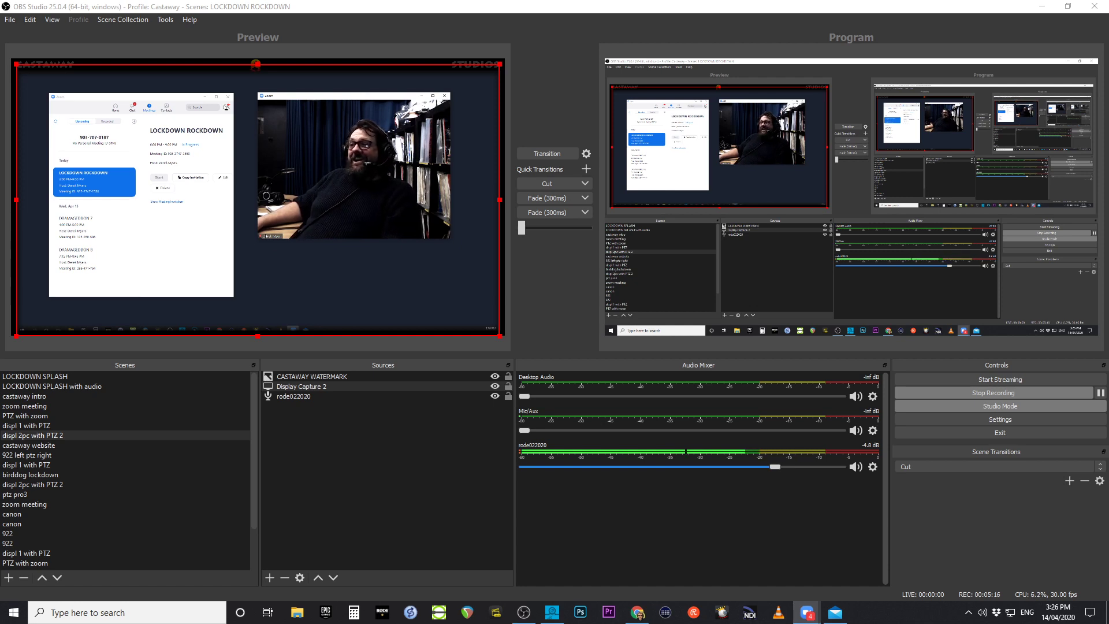
{"action": "mouse_move", "coordinate": [267, 234]}
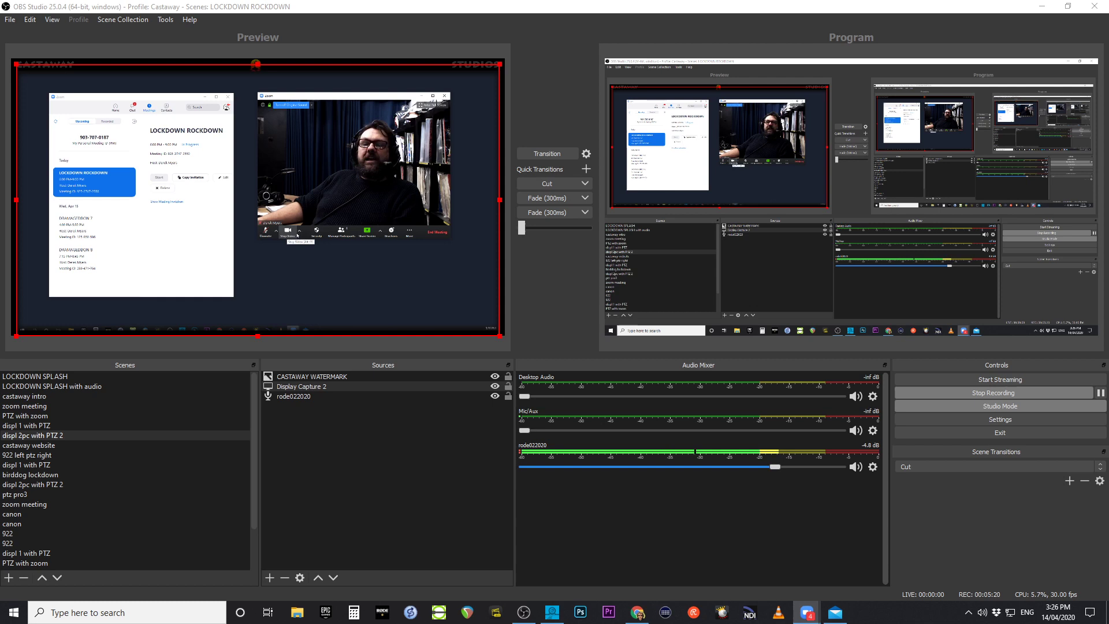
{"action": "left_click", "coordinate": [300, 232]}
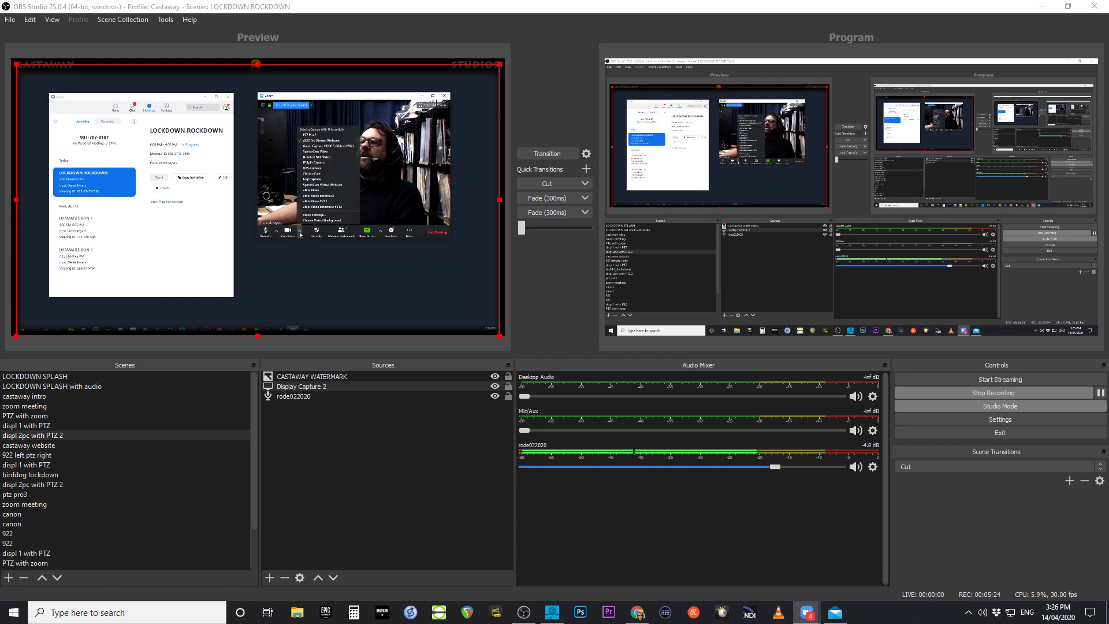
{"action": "left_click", "coordinate": [294, 235]}
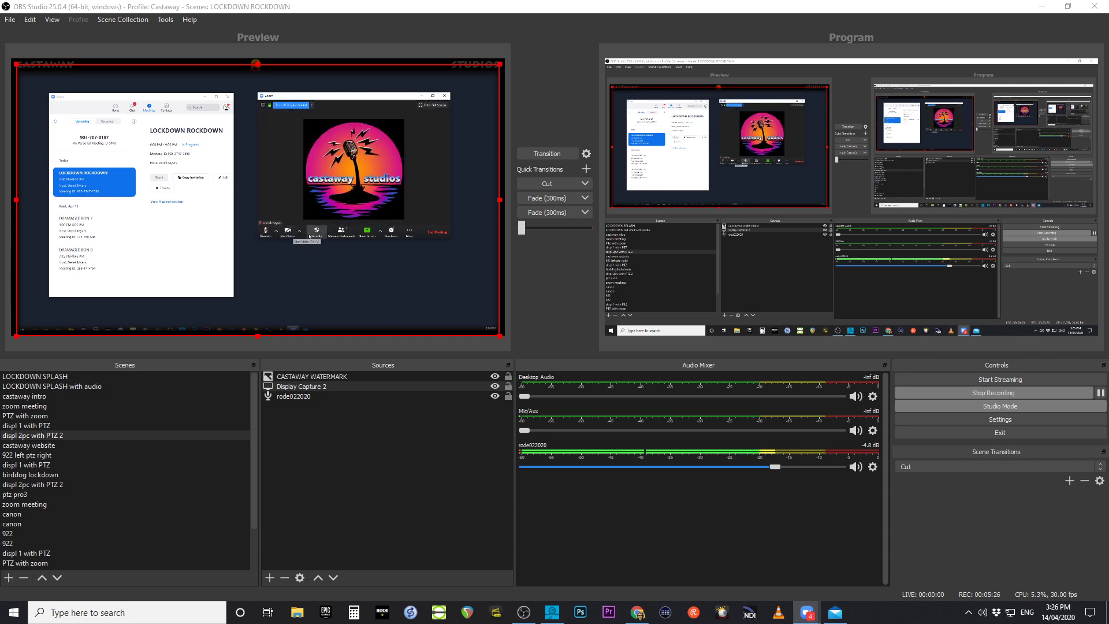
{"action": "left_click", "coordinate": [290, 236]}
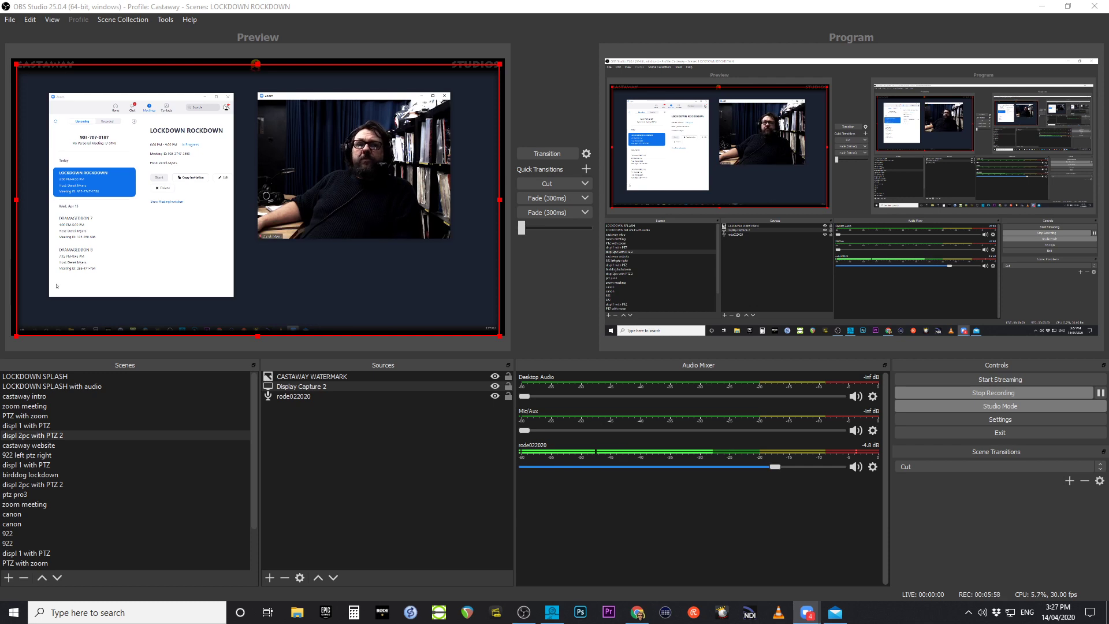
{"action": "mouse_move", "coordinate": [335, 224]}
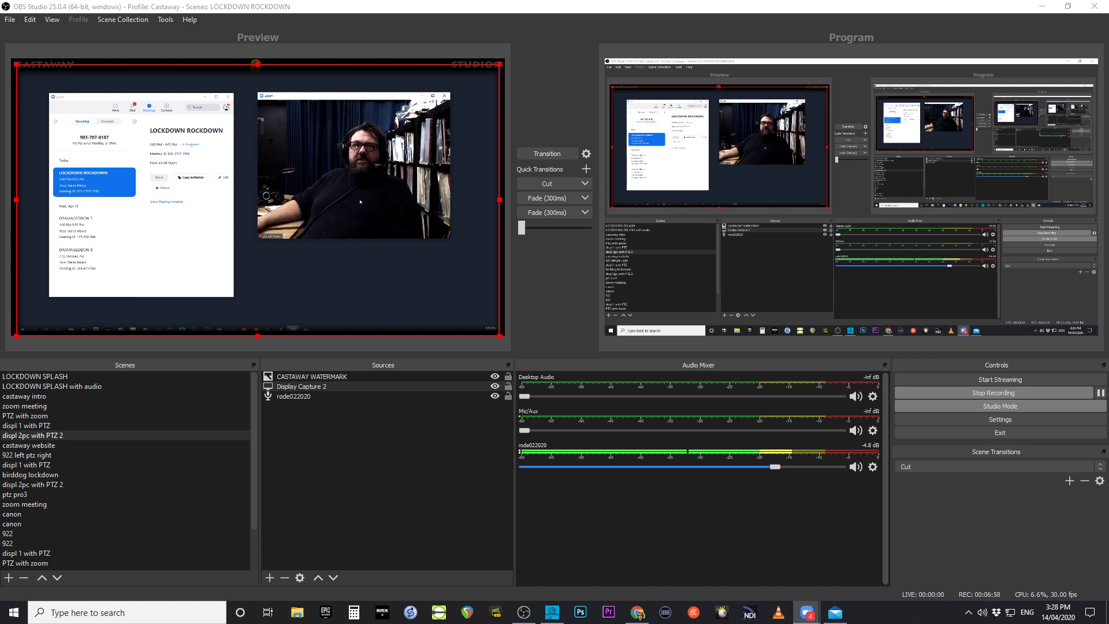
{"action": "mouse_move", "coordinate": [297, 187]}
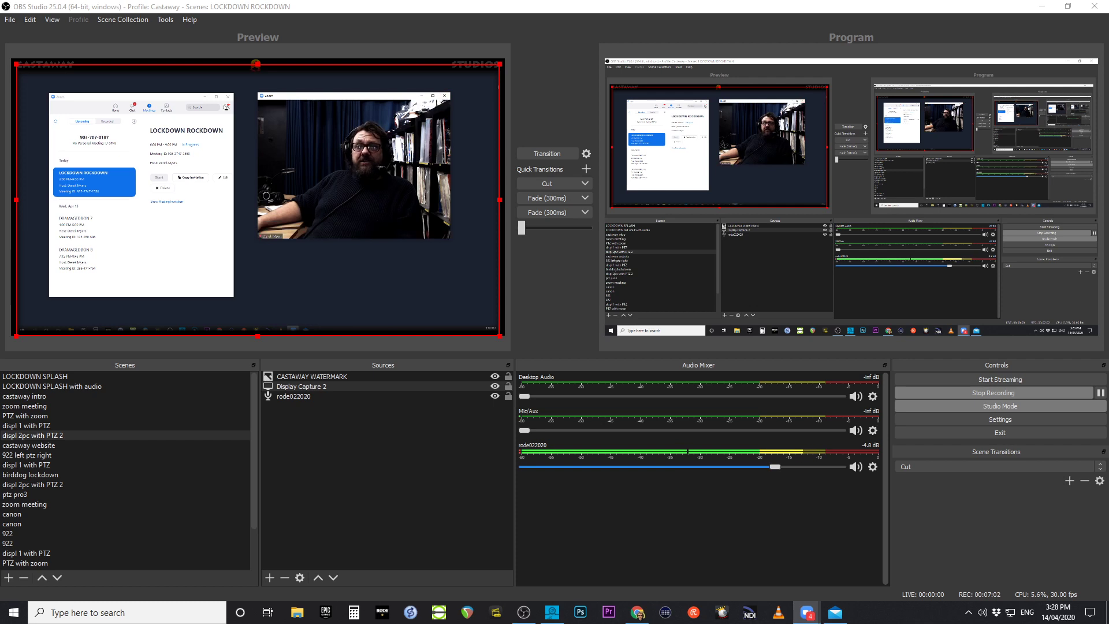
{"action": "mouse_move", "coordinate": [354, 155]}
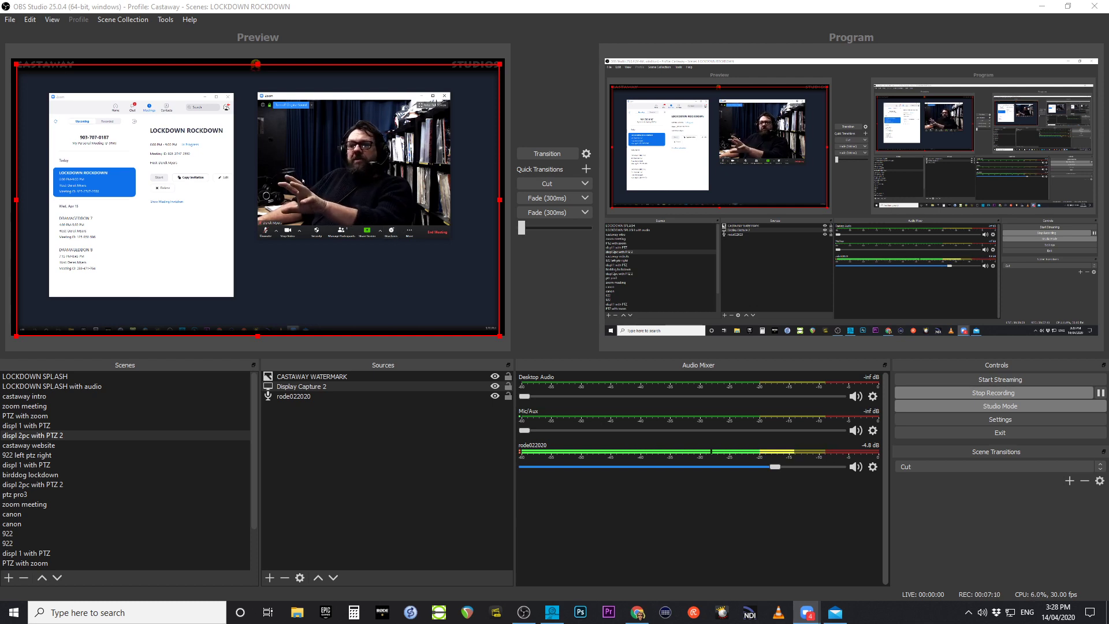
{"action": "left_click", "coordinate": [26, 425]}
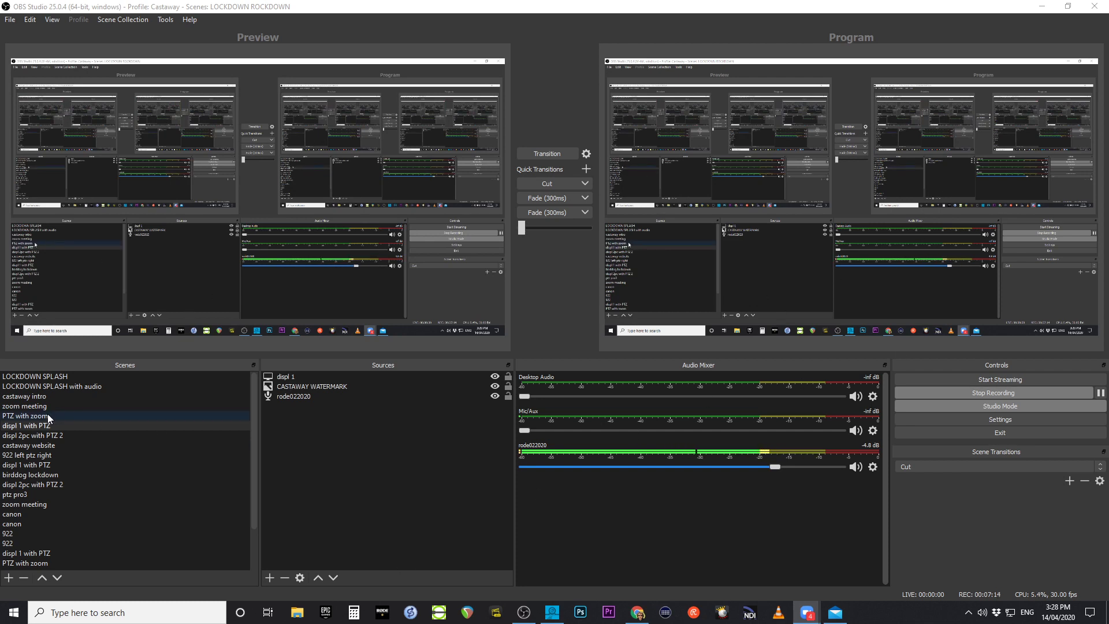
{"action": "left_click", "coordinate": [32, 408]}
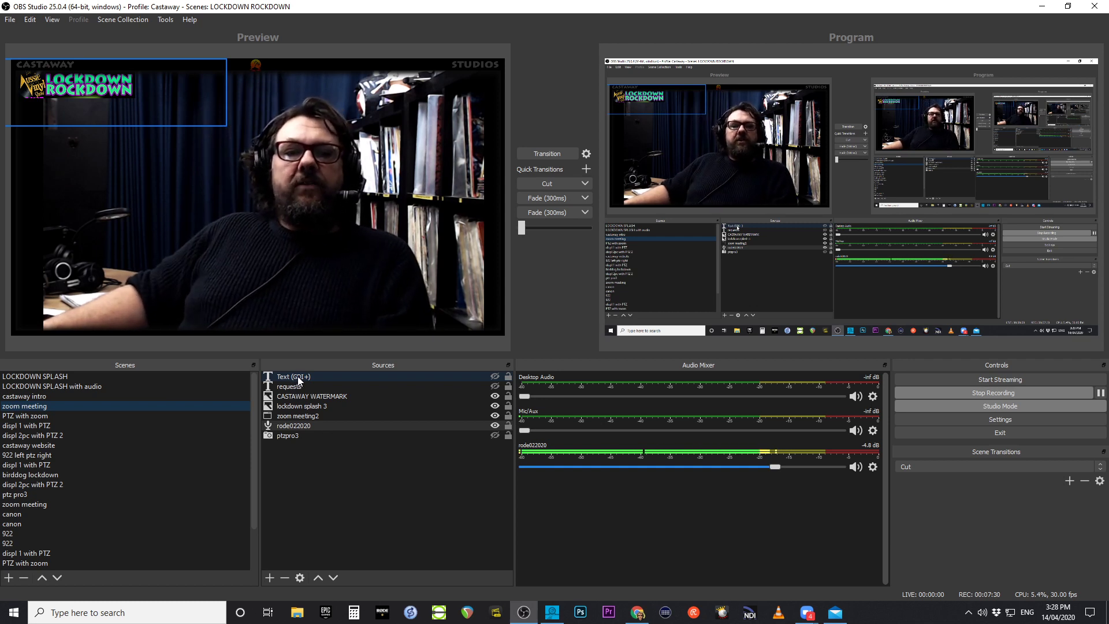
{"action": "left_click", "coordinate": [305, 417]}
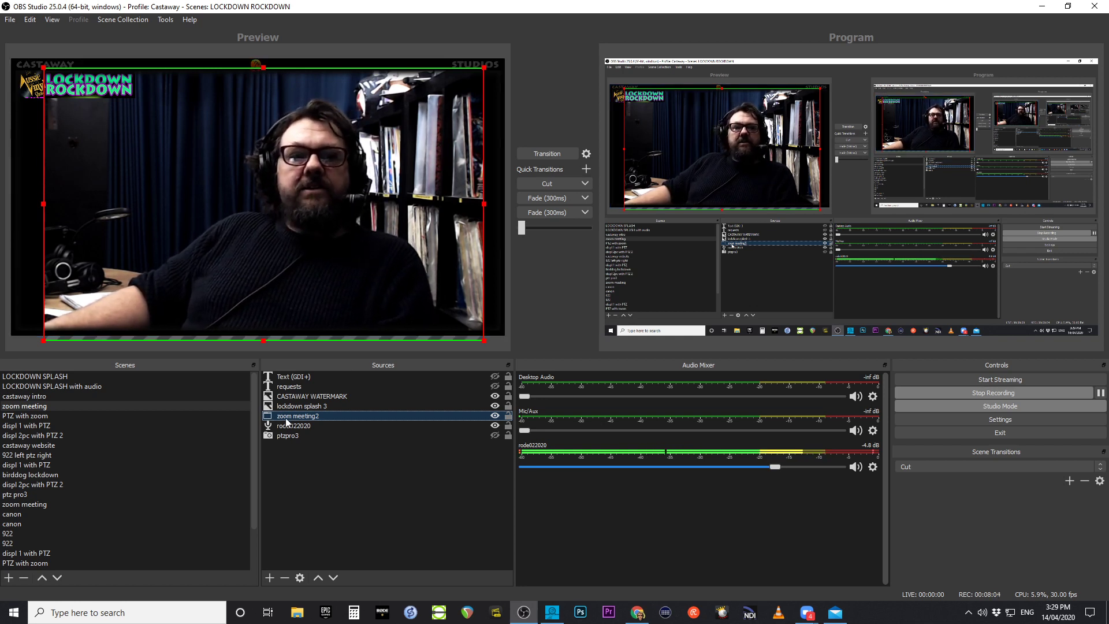
- Add a new Window Capture source to the zoom meeting scene with its default name
{"action": "left_click", "coordinate": [270, 577]}
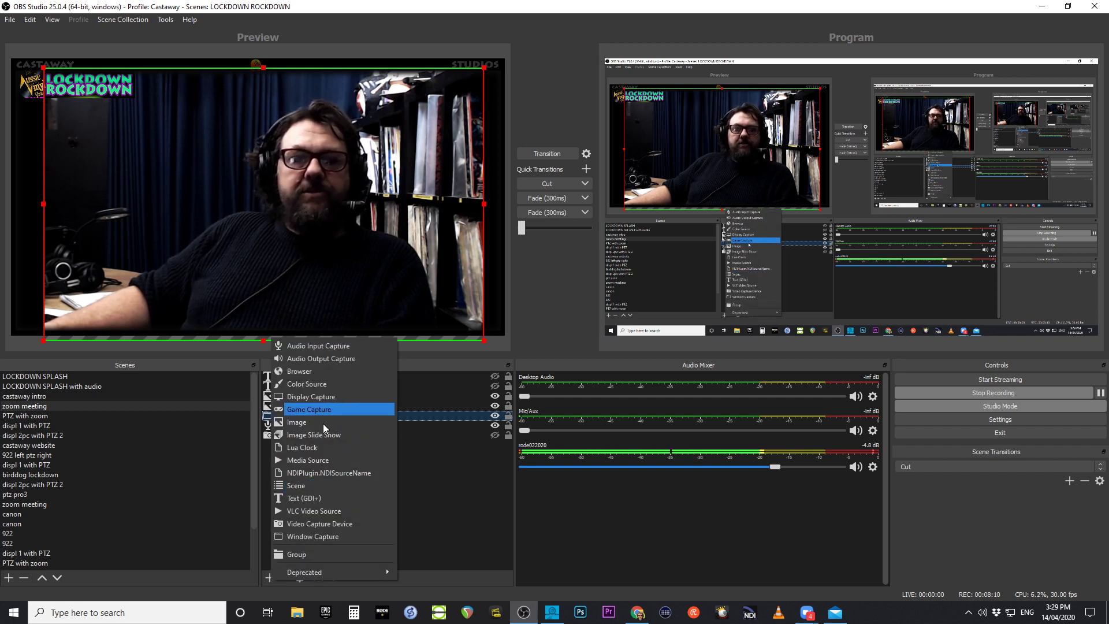
{"action": "left_click", "coordinate": [317, 536]}
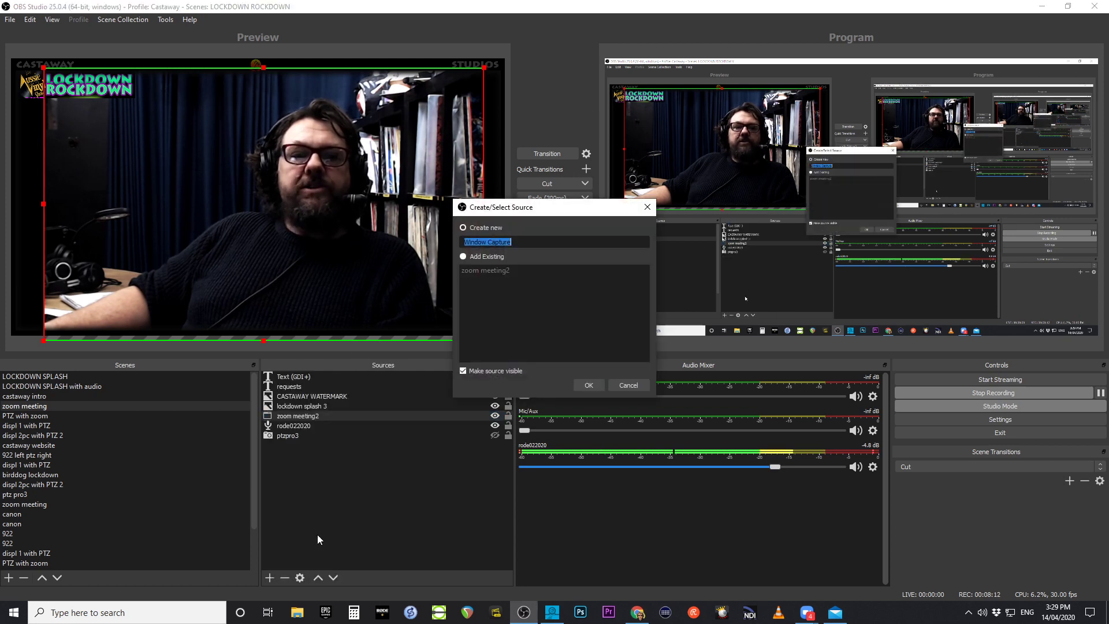
{"action": "left_click", "coordinate": [580, 386]}
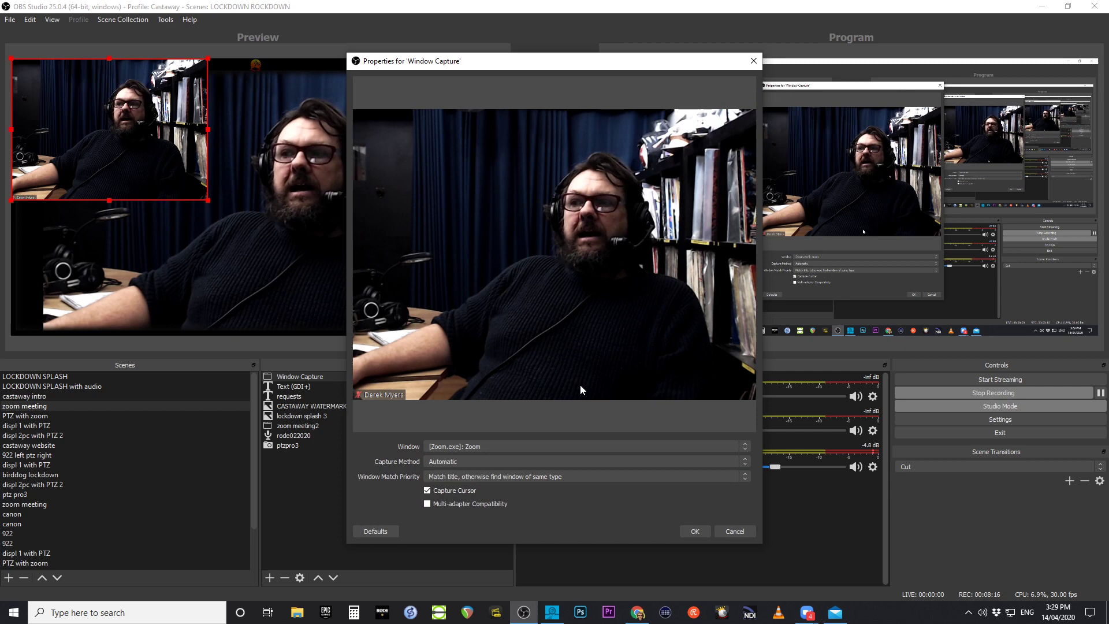
- Check the [Zoom.exe]: Zoom window entries and cancel the capture properties without changes
{"action": "left_click_drag", "start_coordinate": [517, 64], "coordinate": [479, 53]}
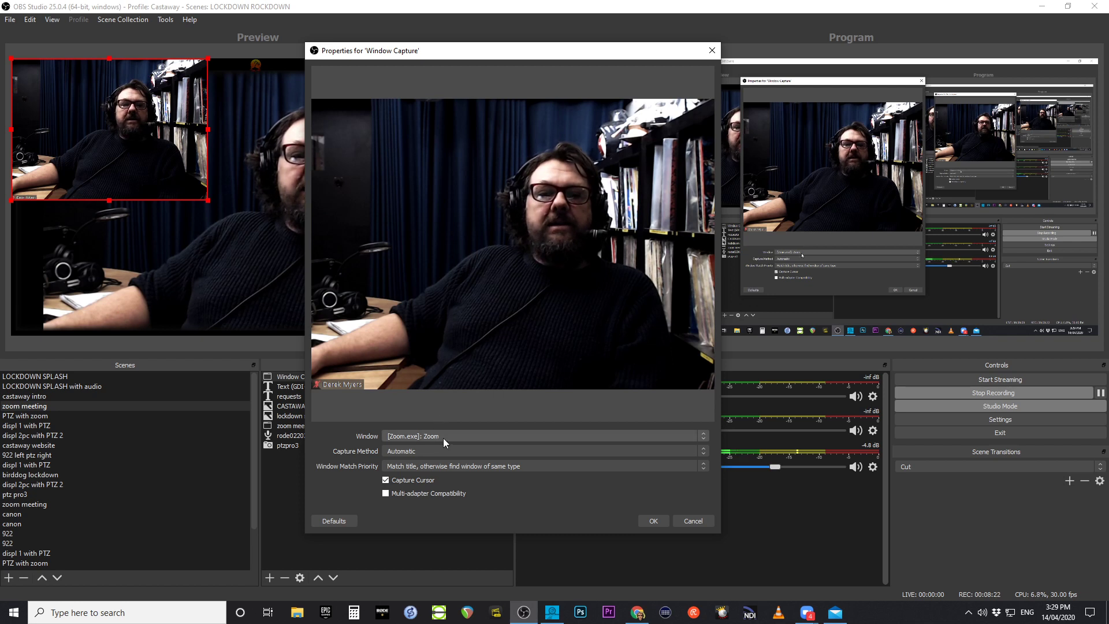
{"action": "left_click", "coordinate": [702, 437]}
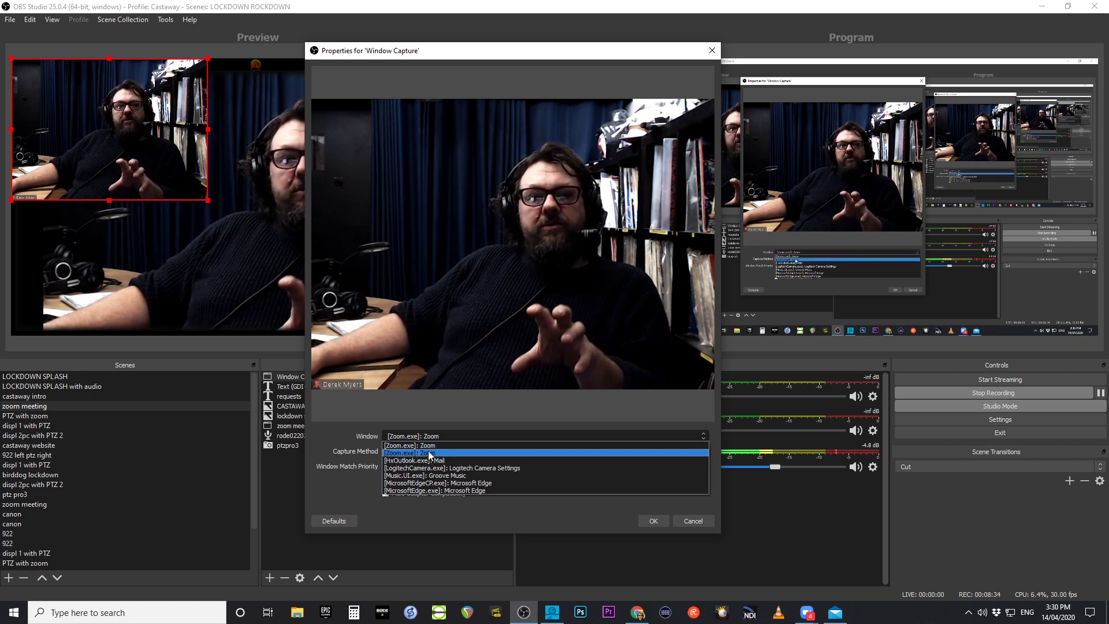
{"action": "key", "text": "Up"}
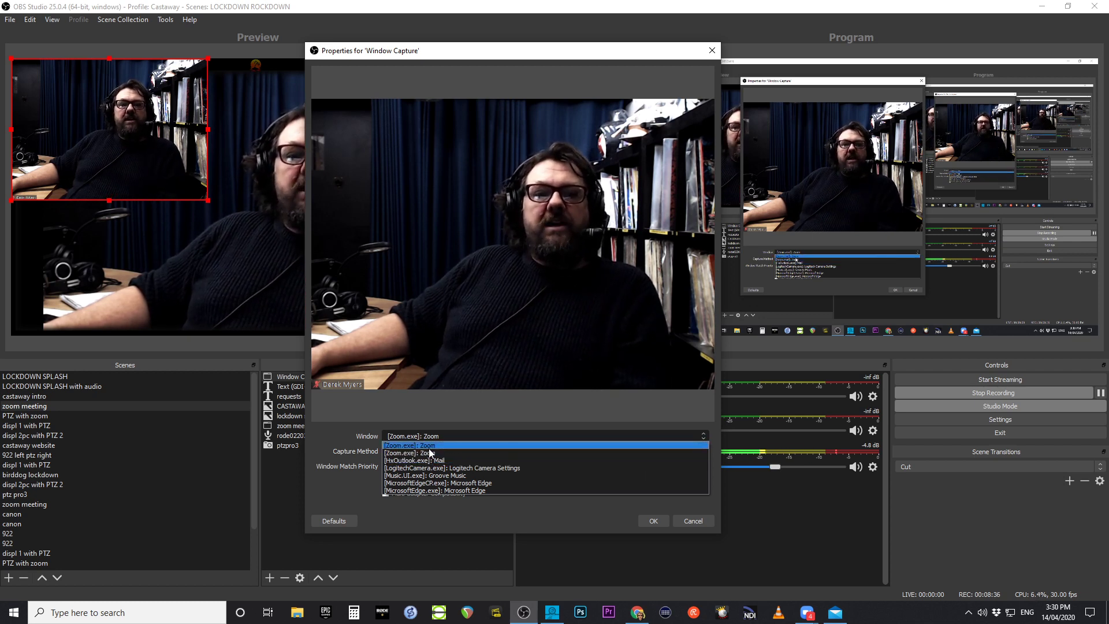
{"action": "left_click", "coordinate": [689, 521]}
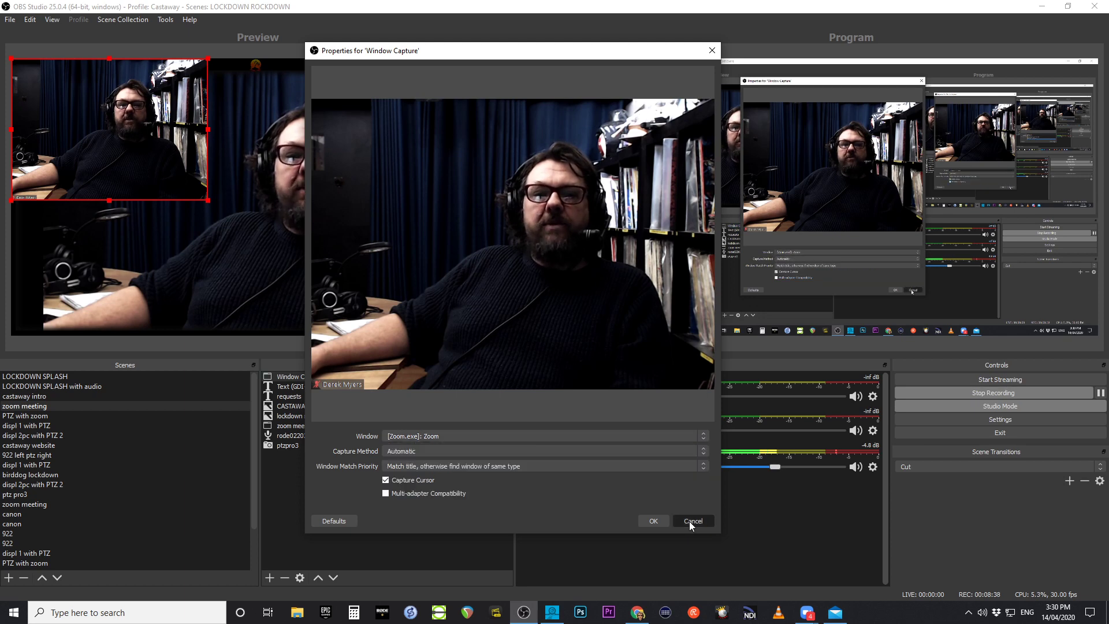
{"action": "left_click", "coordinate": [688, 521]}
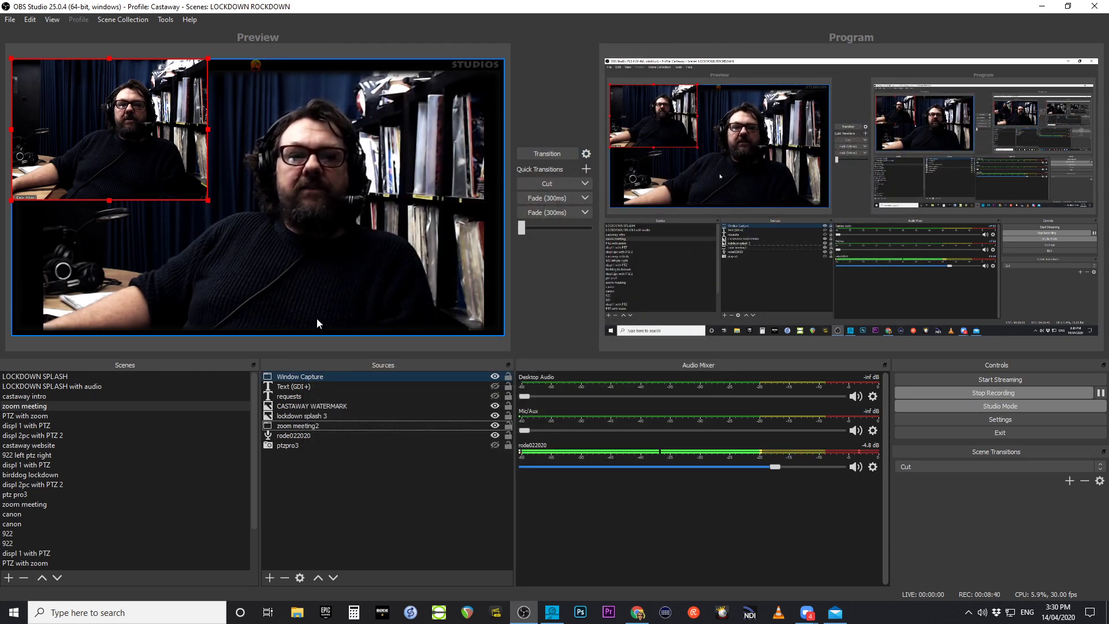
- Show the lockdown splash 3 overlay, keeping zoom meeting2 visible
{"action": "left_click", "coordinate": [495, 426]}
{"action": "left_click", "coordinate": [496, 426]}
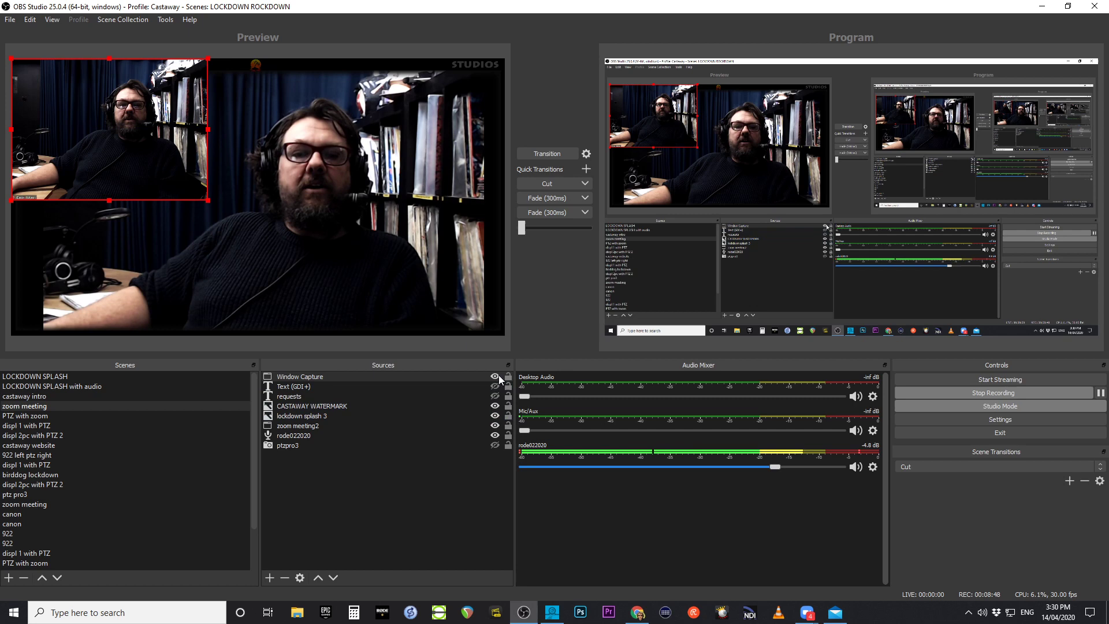
{"action": "left_click", "coordinate": [495, 415]}
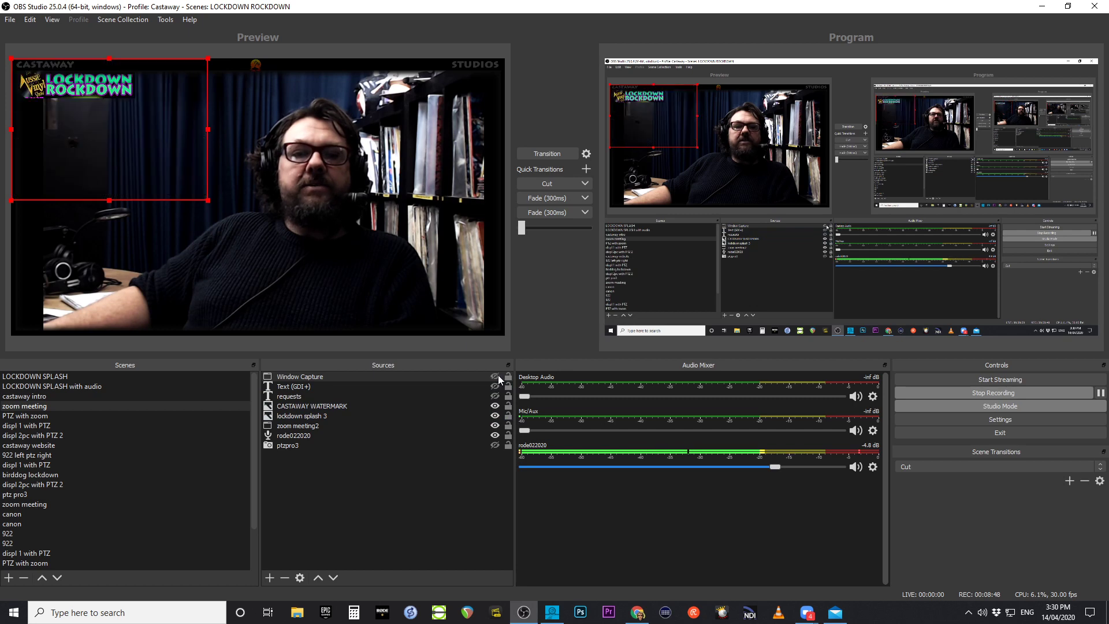
- Remove the Window Capture source from the zoom meeting scene
{"action": "right_click", "coordinate": [358, 377]}
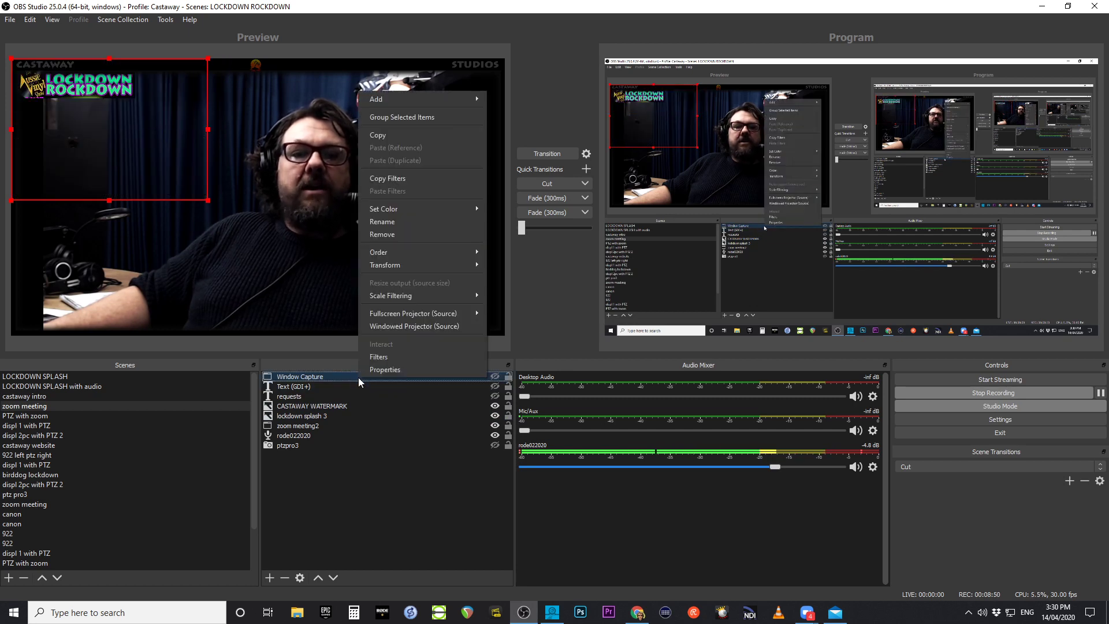
{"action": "left_click", "coordinate": [392, 233]}
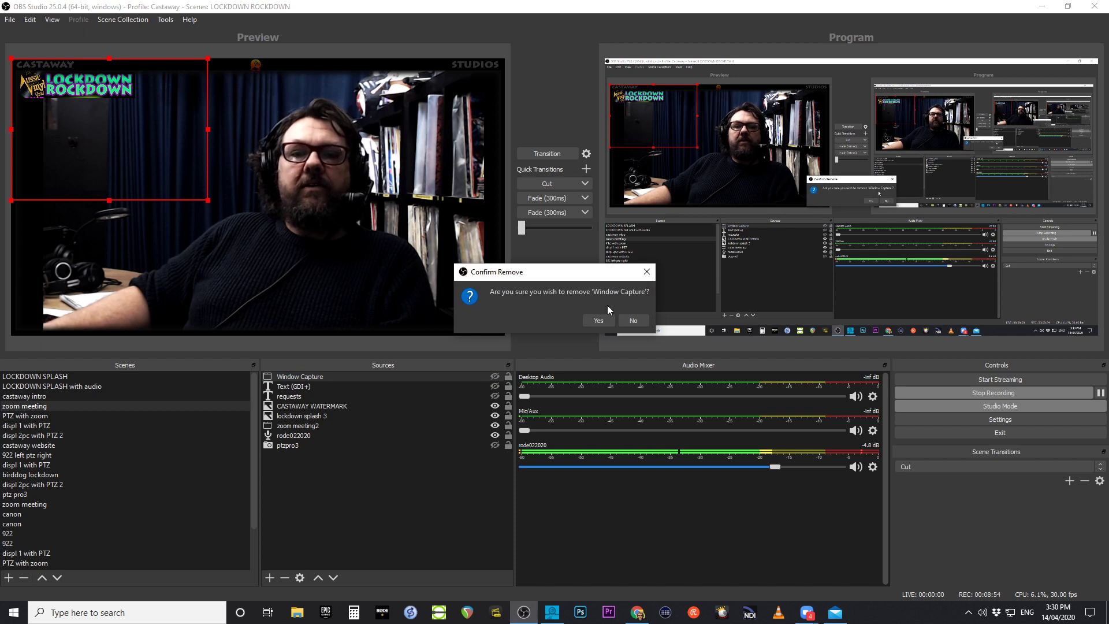
{"action": "left_click", "coordinate": [591, 321]}
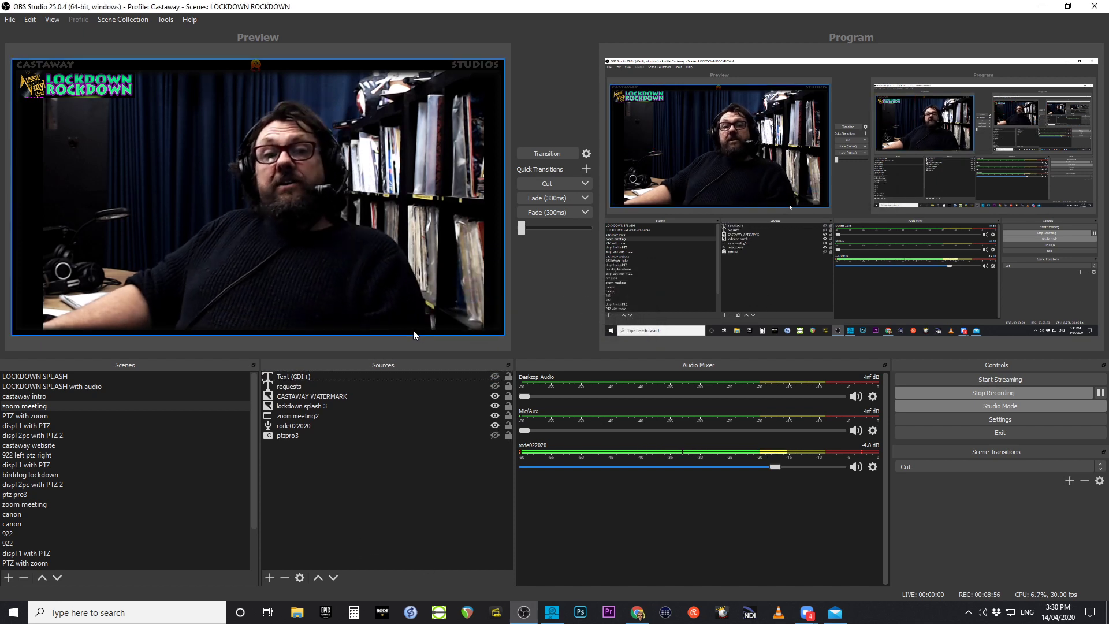
- Drag zoom meeting2's top-left corner handle so the webcam fills the canvas, then deselect it
{"action": "left_click", "coordinate": [308, 251]}
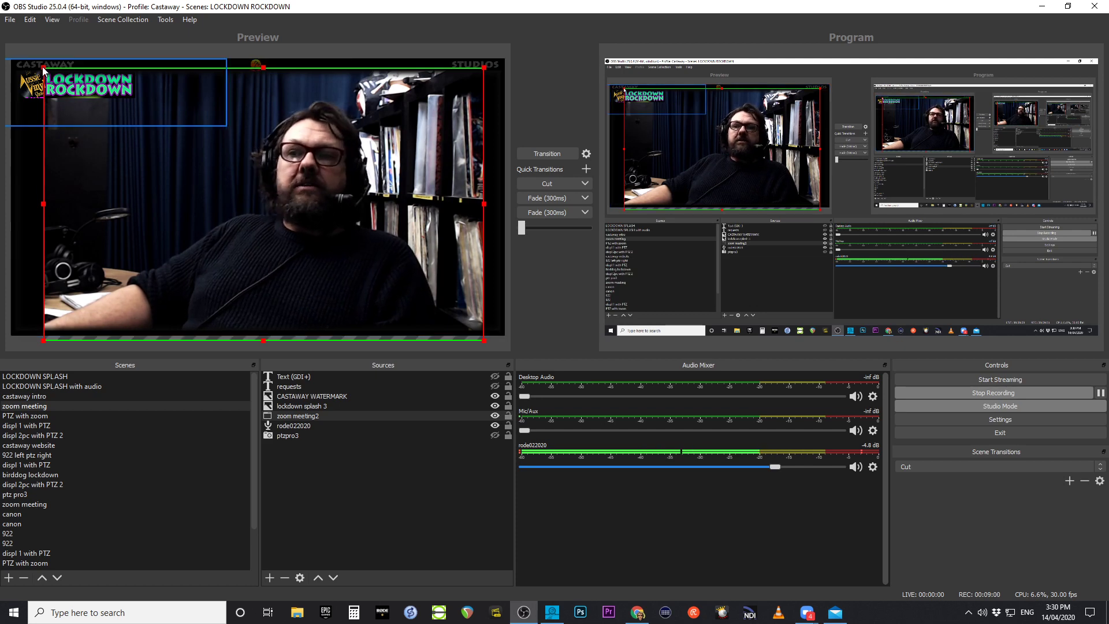
{"action": "left_click_drag", "start_coordinate": [44, 67], "coordinate": [40, 93]}
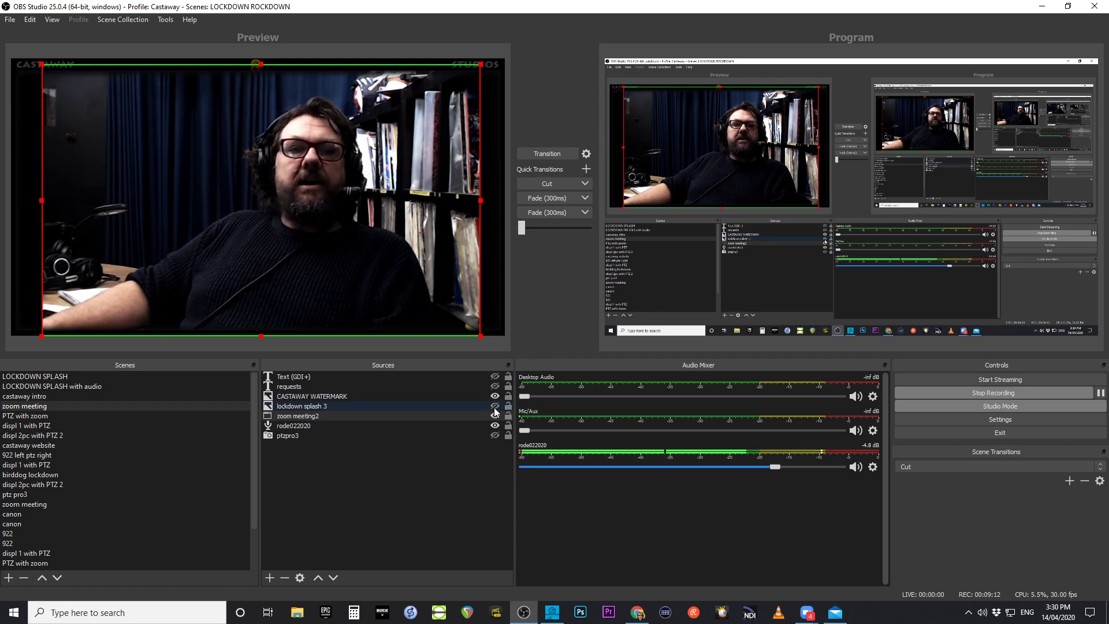
{"action": "left_click", "coordinate": [387, 539]}
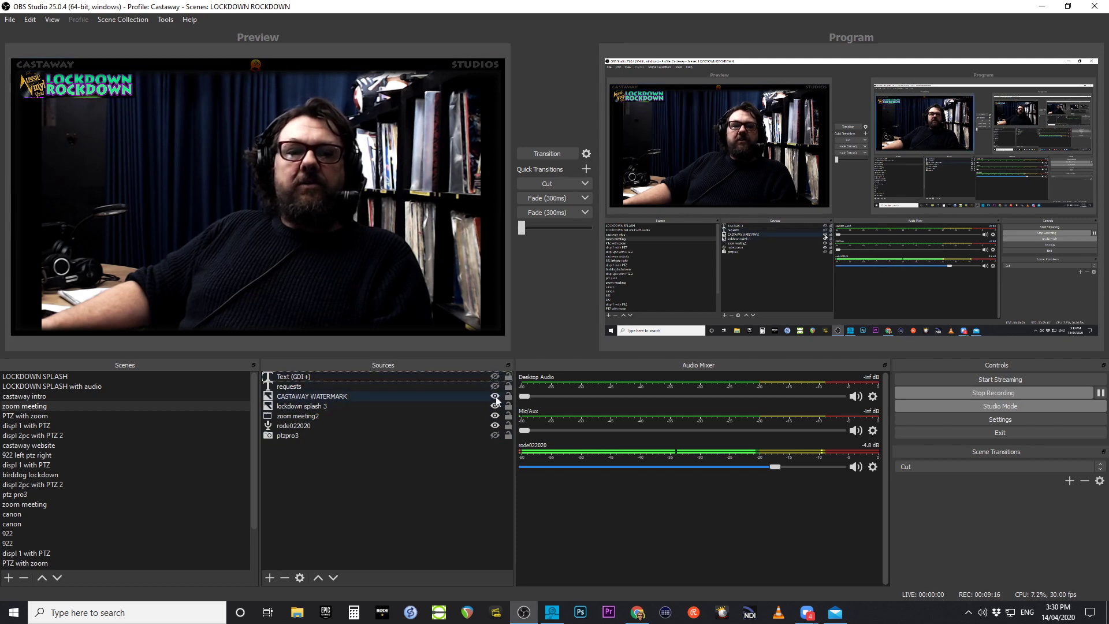
- Hide the ptzpro3 source, then preview the LOCKDOWN SPLASH and LOCKDOWN SPLASH with audio scenes
{"action": "left_click", "coordinate": [494, 435]}
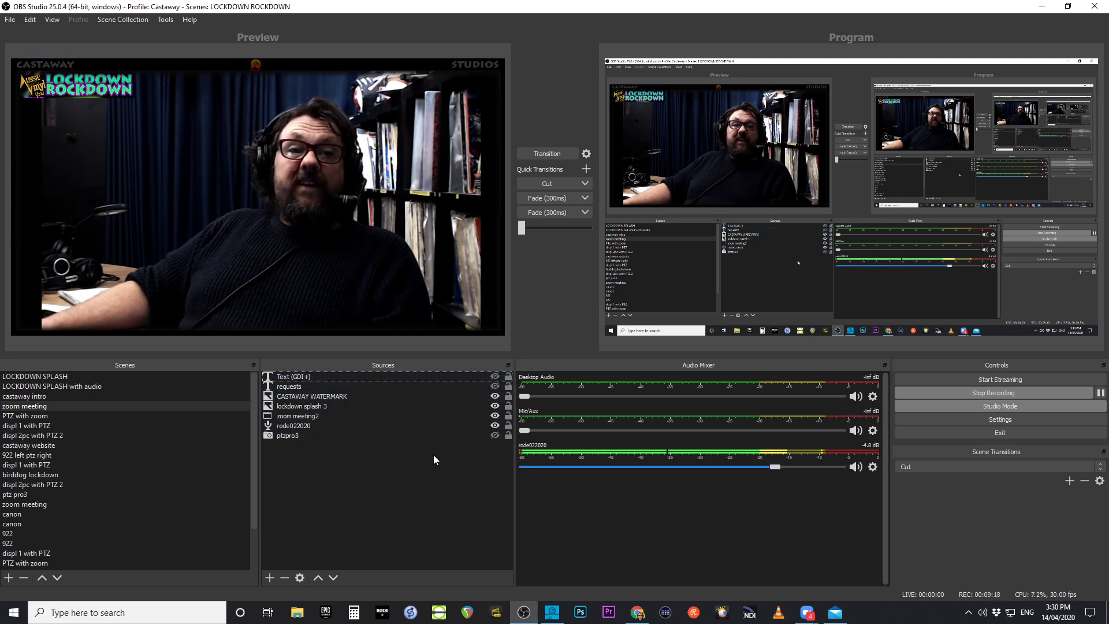
{"action": "left_click", "coordinate": [63, 377]}
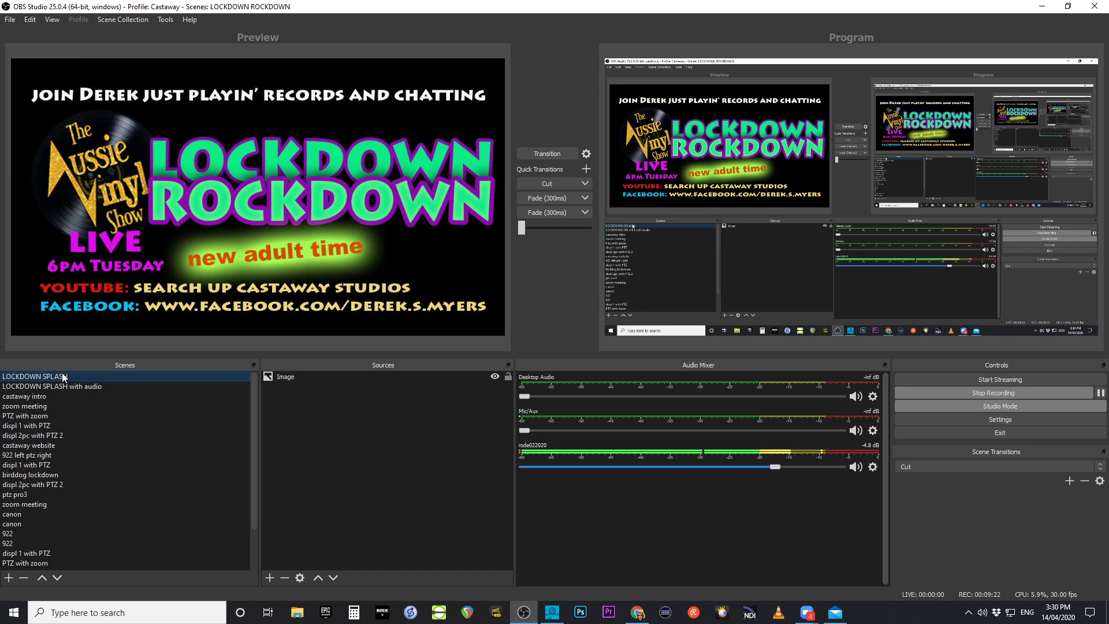
{"action": "left_click", "coordinate": [60, 386]}
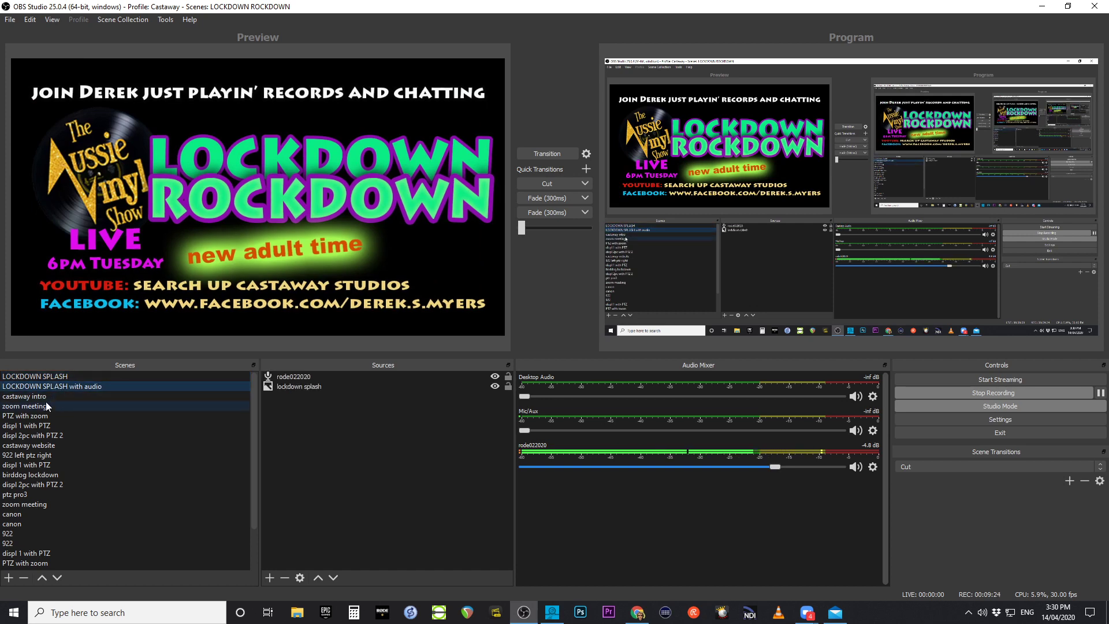
{"action": "left_click", "coordinate": [46, 404]}
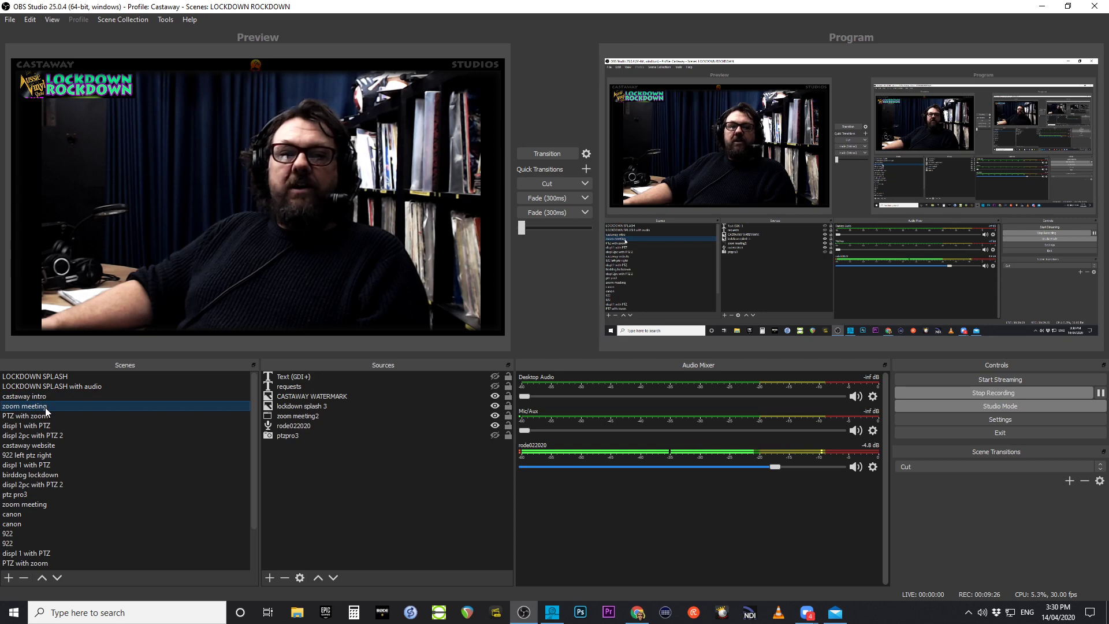
- Cycle through the PTZ, displ and castaway intro scenes, ending on zoom meeting
{"action": "left_click", "coordinate": [46, 417]}
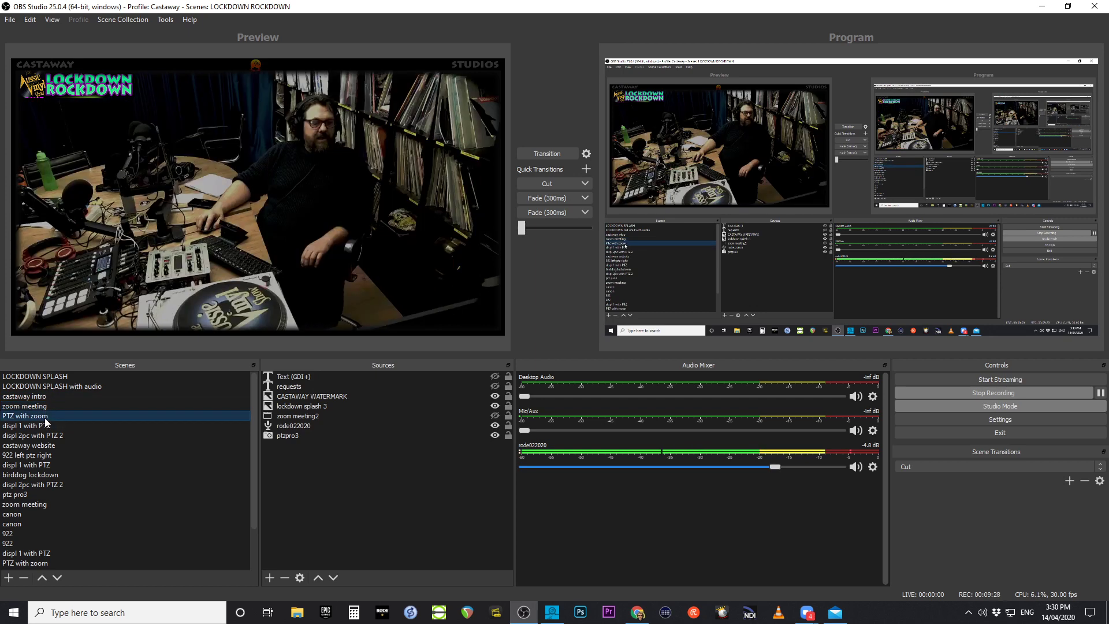
{"action": "left_click", "coordinate": [50, 426]}
{"action": "left_click", "coordinate": [48, 436]}
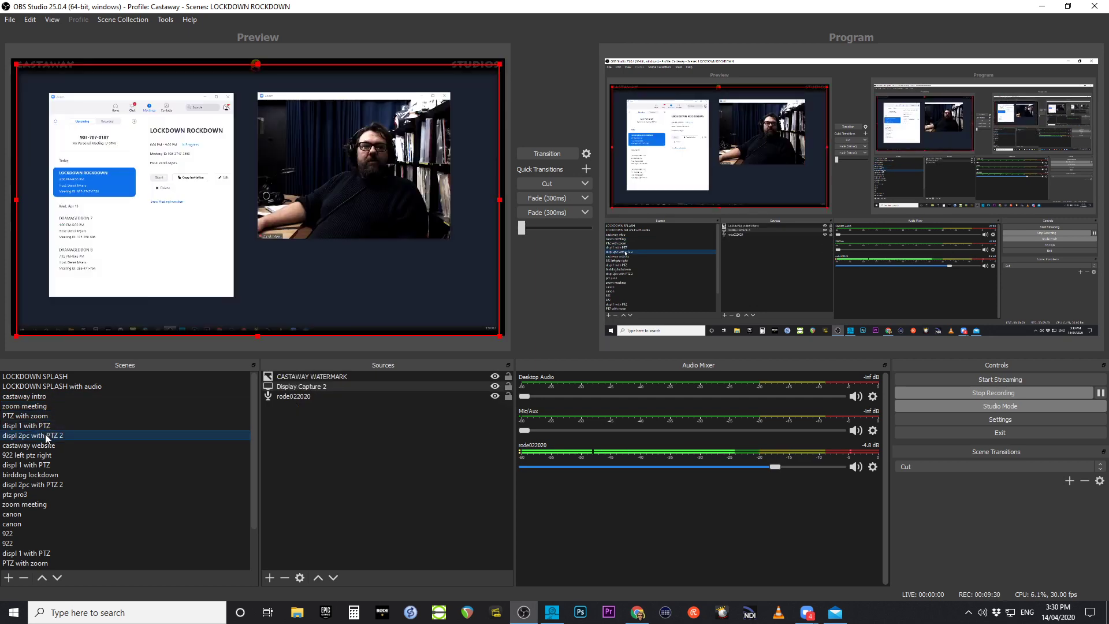
{"action": "left_click", "coordinate": [47, 426]}
{"action": "left_click", "coordinate": [46, 417]}
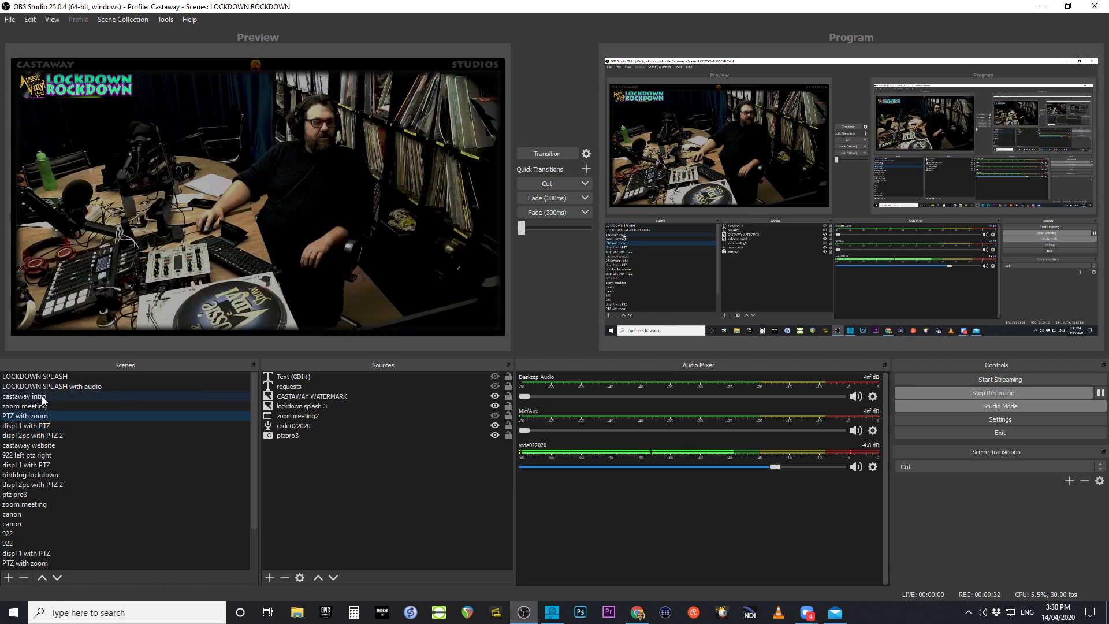
{"action": "left_click", "coordinate": [44, 397]}
{"action": "left_click", "coordinate": [45, 406]}
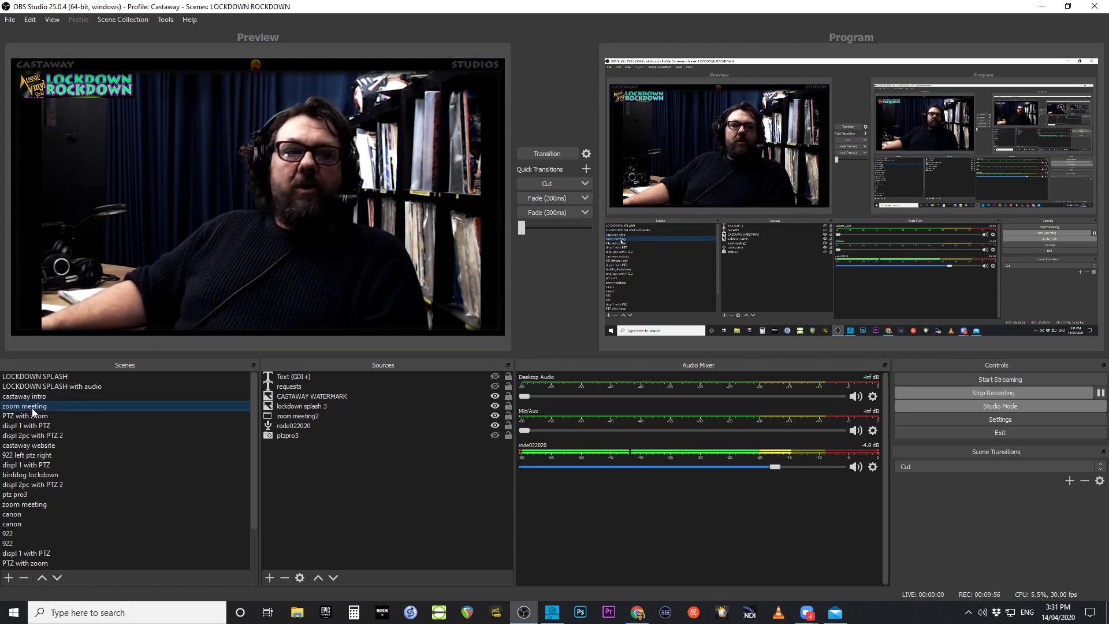
- Switch Studio Mode off, leaving only the live displ 1 with PTZ view
{"action": "left_click", "coordinate": [980, 407]}
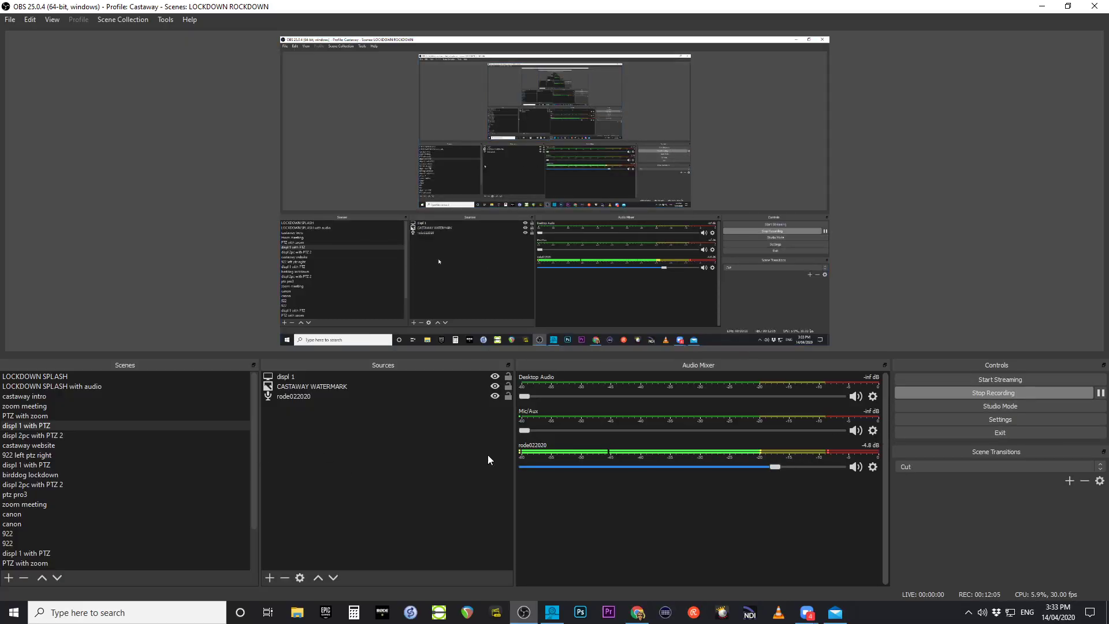
- Re-enable Studio Mode with zoom meeting in Preview and open the rode022020 mic's audio options
{"action": "left_click", "coordinate": [1000, 406]}
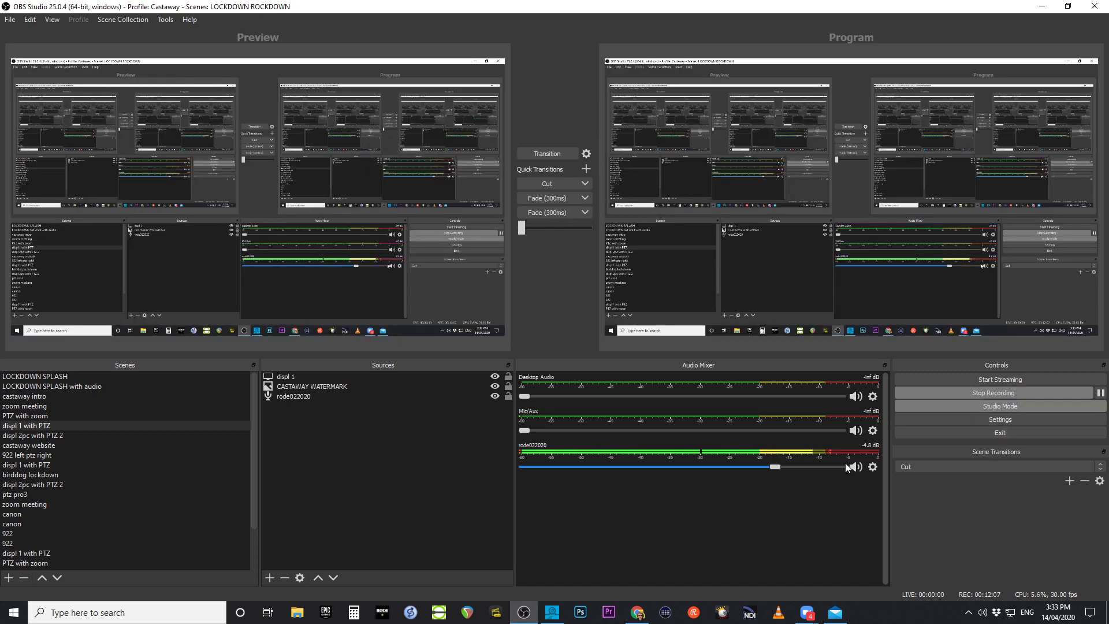
{"action": "left_click", "coordinate": [39, 407]}
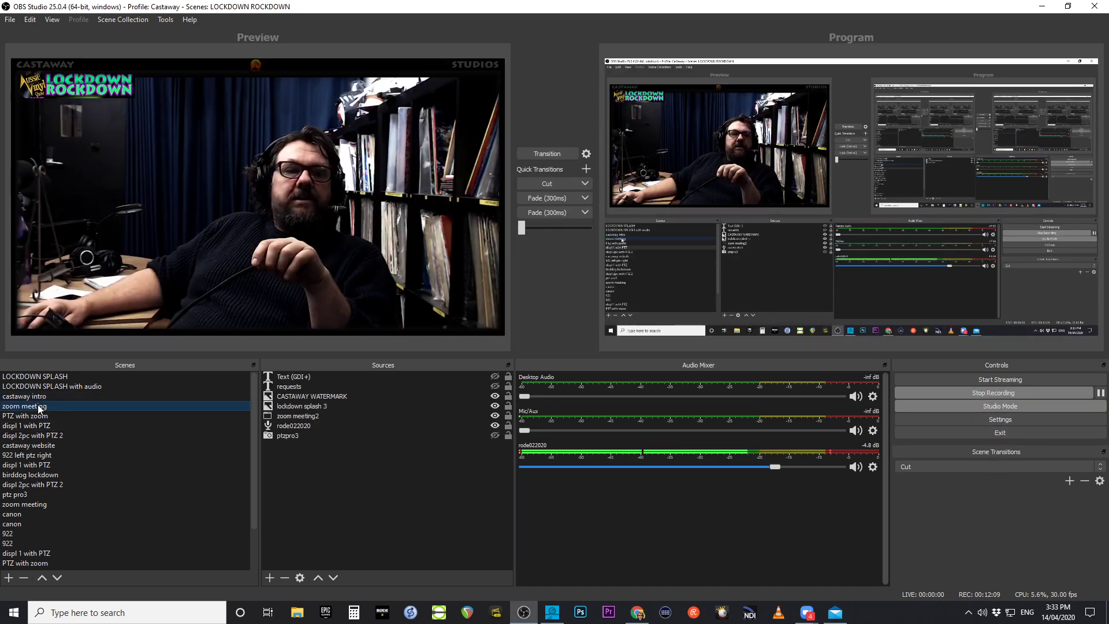
{"action": "left_click", "coordinate": [872, 467]}
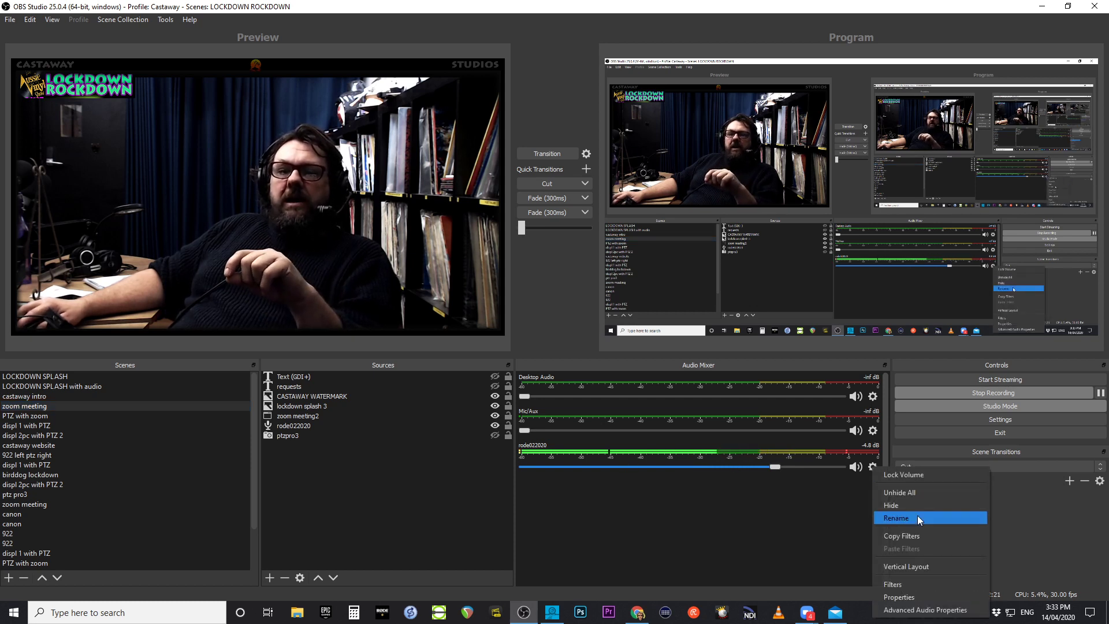
- Set the rode022020 mic's Sync Offset to 50 ms in Advanced Audio Properties
{"action": "left_click", "coordinate": [901, 610]}
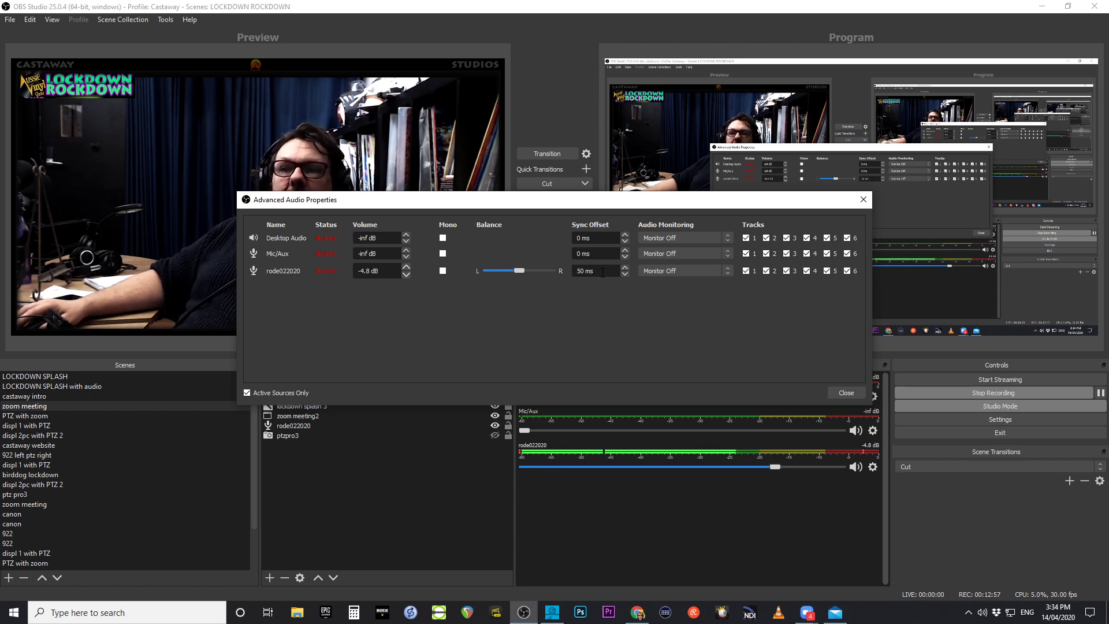
{"action": "left_click", "coordinate": [845, 393]}
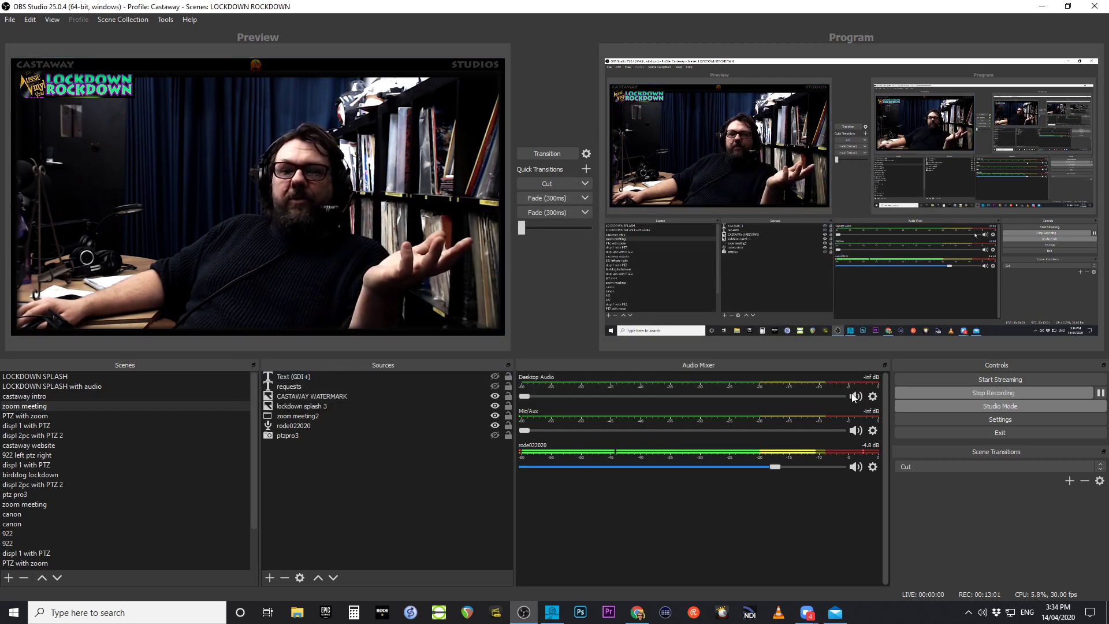
- Turn Studio Mode off so the single view shows the displ 1 with PTZ desktop capture
{"action": "left_click", "coordinate": [978, 406]}
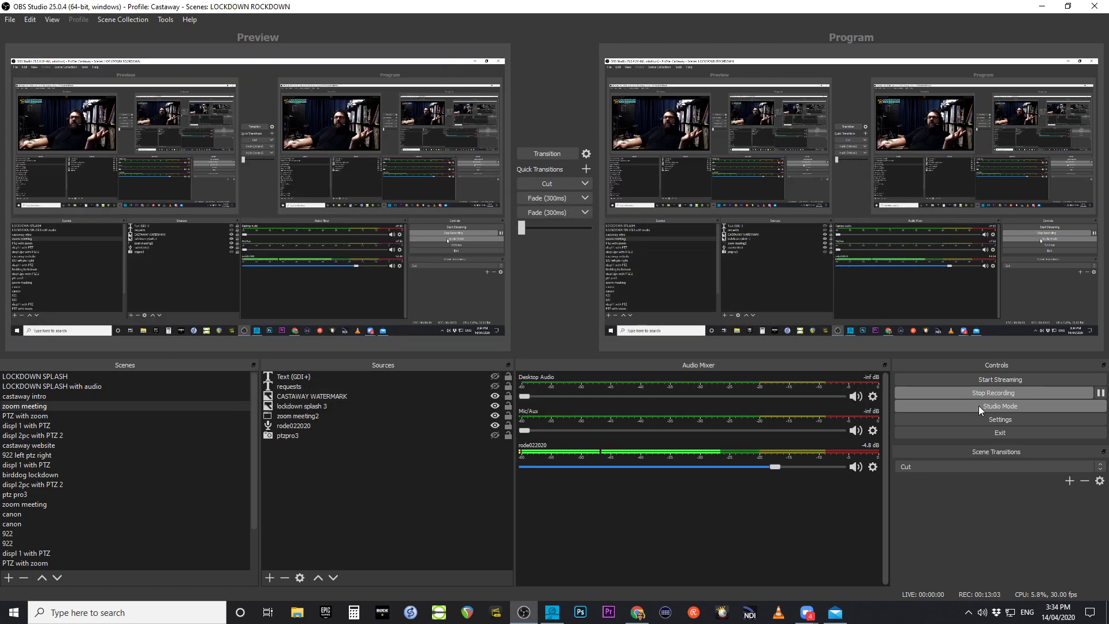